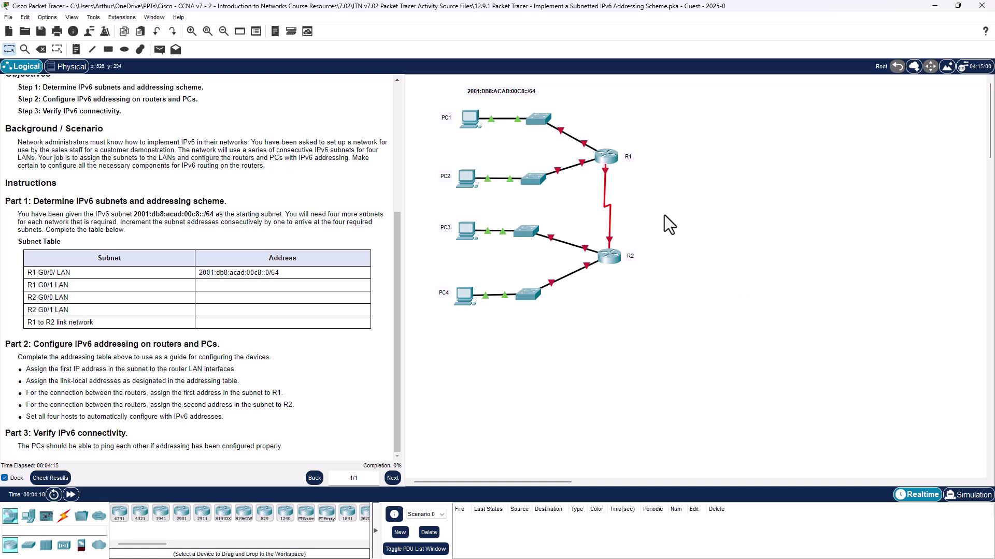
# Open router R1's command line, enlarge its window and bring up the R1> prompt.
pyautogui.click(607, 157)
pyautogui.moveTo(592, 133); pyautogui.dragTo(647, 73)
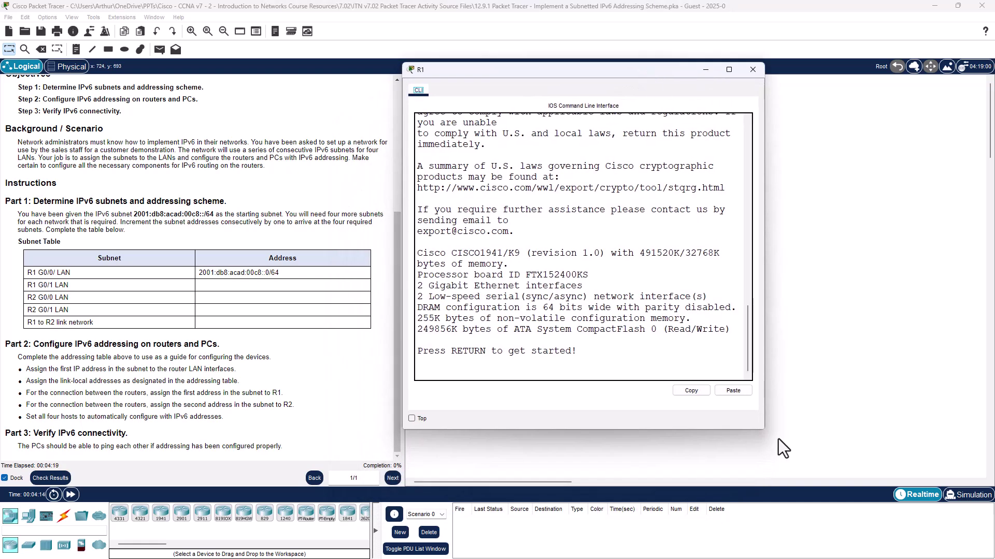
pyautogui.moveTo(763, 430); pyautogui.dragTo(958, 492)
pyautogui.click(876, 403)
pyautogui.press('Return')
pyautogui.press('Return')
pyautogui.press('Return')
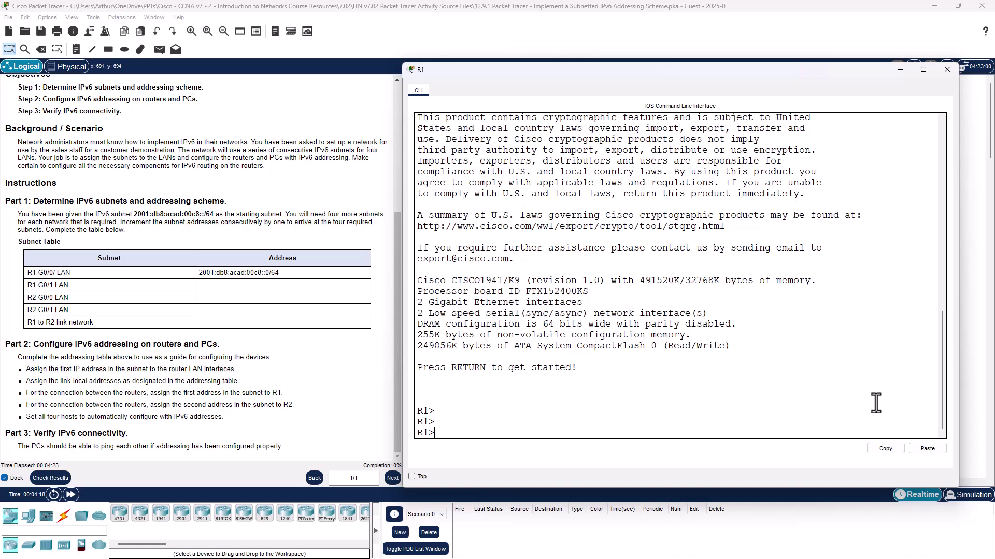
# Enter privileged EXEC mode on R1, followed by global configuration mode.
pyautogui.write('en')
pyautogui.press('Return')
pyautogui.write('co')
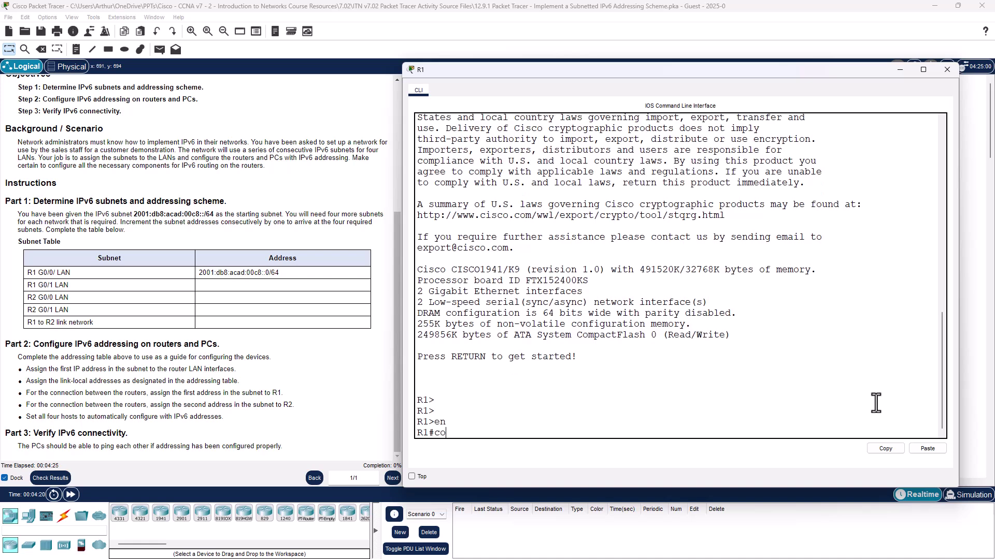
pyautogui.write('nf t')
pyautogui.press('Return')
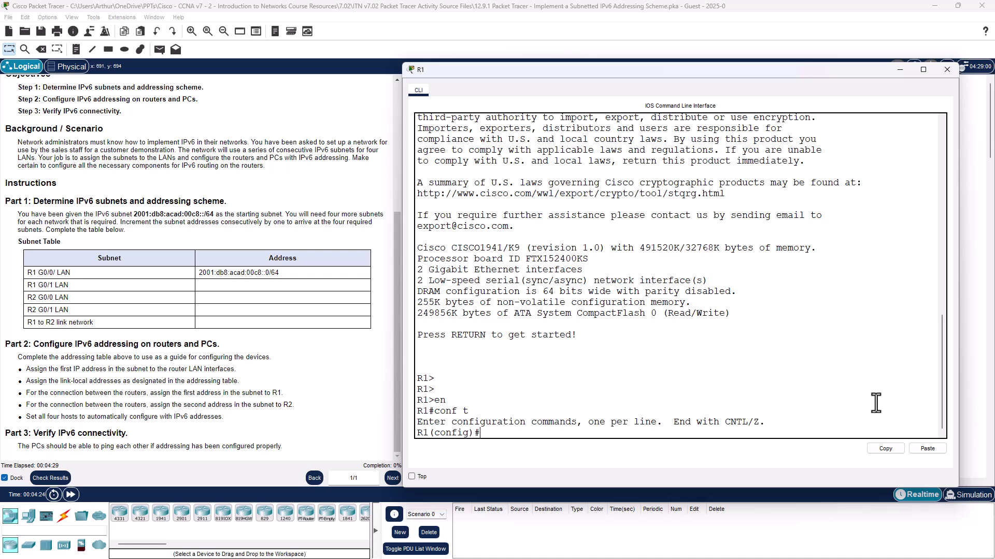
# Enable IPv6 unicast routing on R1 with the ipv6 unicast-routing command.
pyautogui.write('ipvr un')
pyautogui.press('Tab')
pyautogui.press('BackSpace')
pyautogui.press('BackSpace')
pyautogui.press('BackSpace')
pyautogui.press('BackSpace')
pyautogui.write('6 un')
pyautogui.press('Tab')
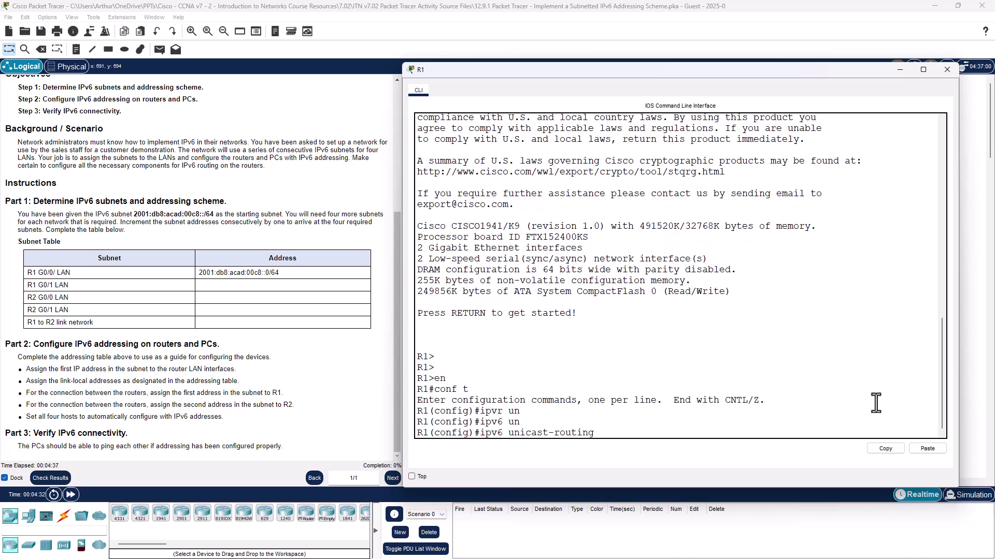
pyautogui.press('Return')
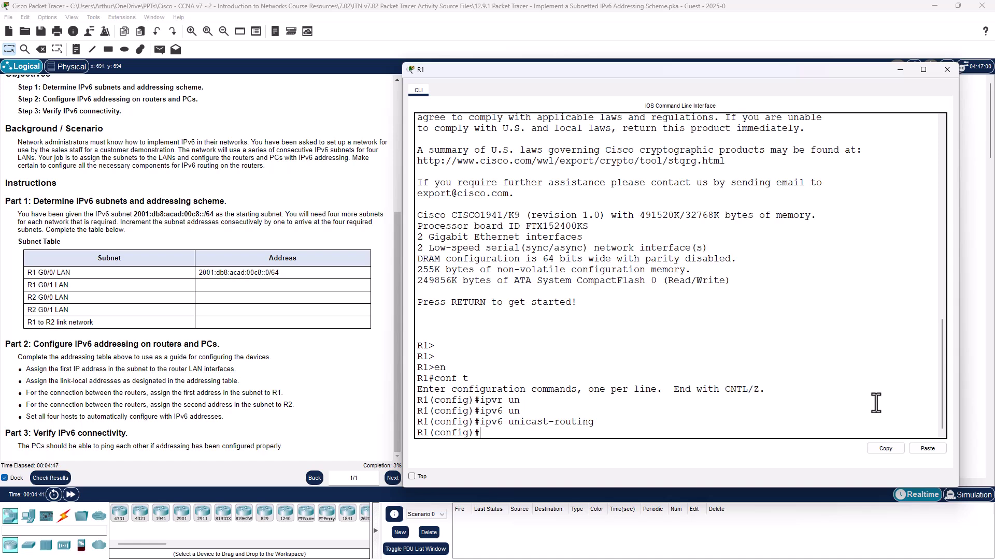
# Enter R1's interface g0/0 configuration and assign the link-local IPv6 address fe80::1.
pyautogui.write('nt')
pyautogui.write('g0/0')
pyautogui.press('Return')
pyautogui.write('ipv6 add')
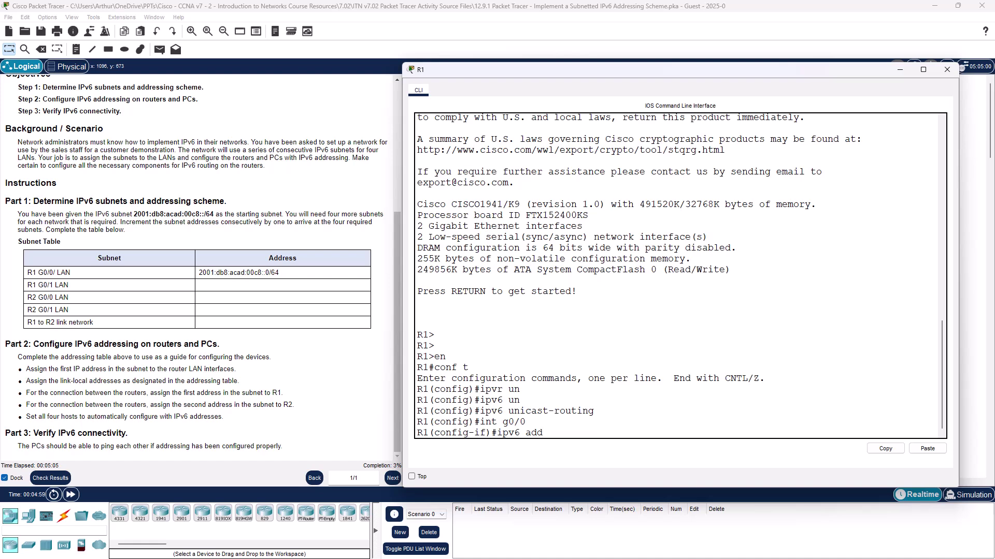
pyautogui.write('fe80::1 link')
pyautogui.press('Tab')
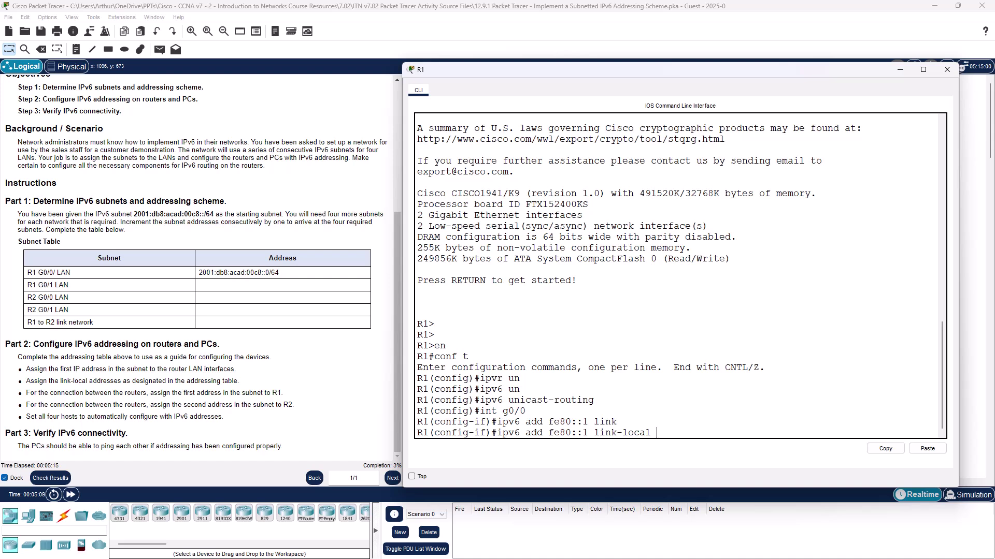
pyautogui.press('Return')
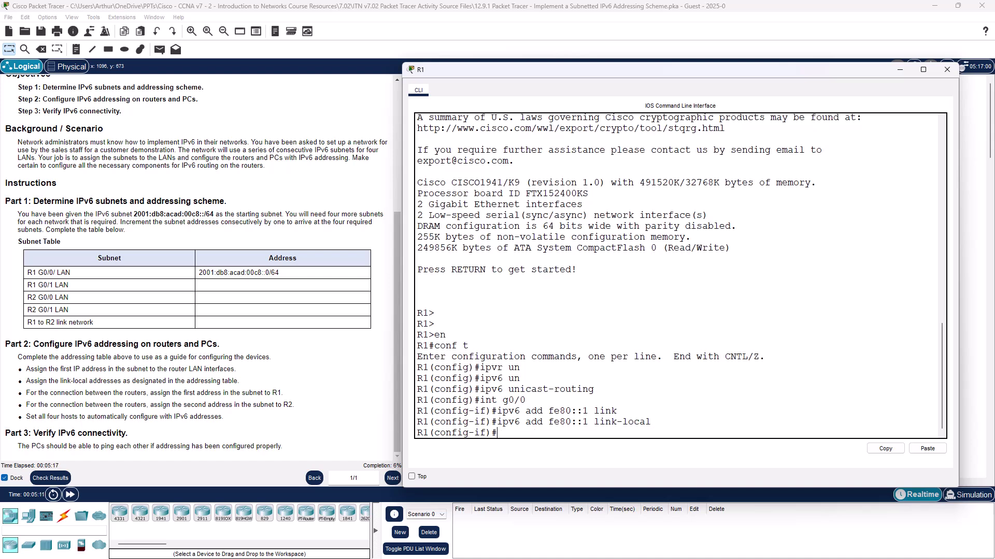
# Assign the IPv6 address 2001:db8:acad:c8::1/64 to R1's g0/0 interface and enable the interface.
pyautogui.write('ipv6 add 2001db8')
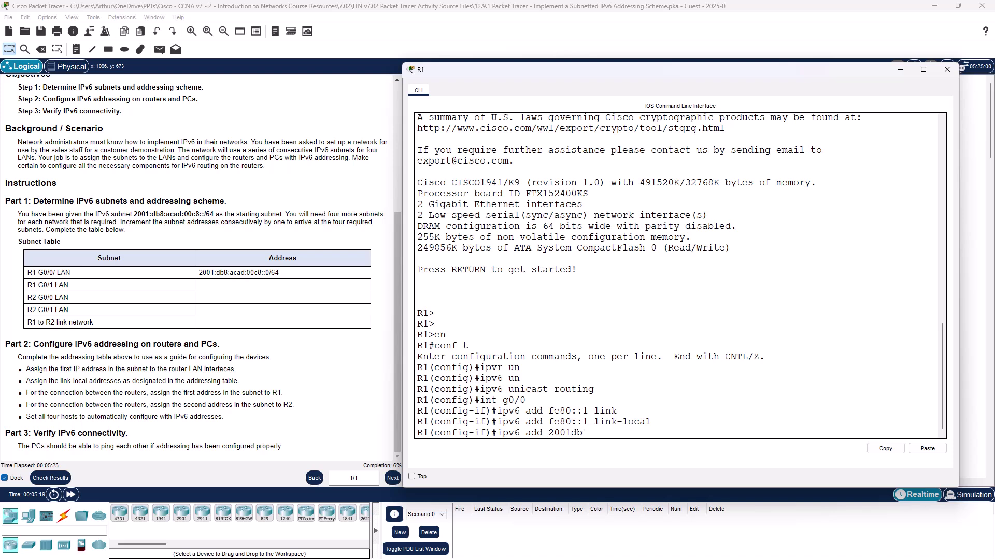
pyautogui.press('Left')
pyautogui.press('Left')
pyautogui.press('Left')
pyautogui.write(':db8:acad:c8::1/64')
pyautogui.press('Return')
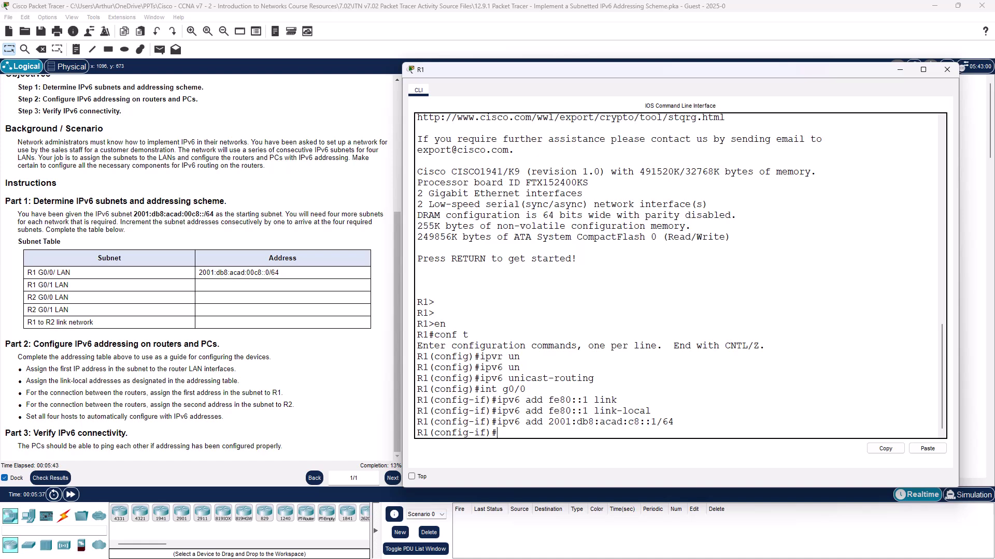
pyautogui.write('no sh')
pyautogui.press('Return')
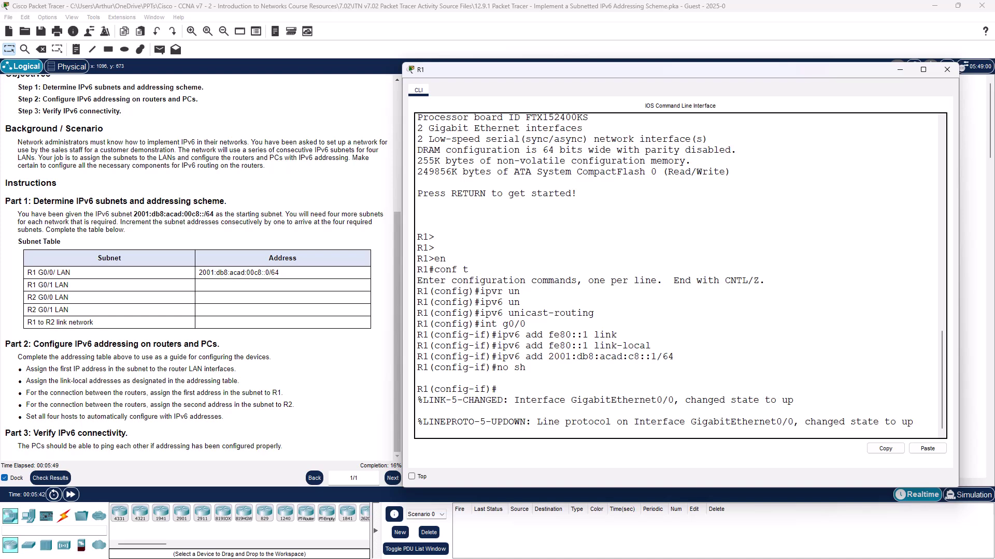
# Enter R1's interface g0/1 configuration and assign link-local address fe80::1 by reusing the earlier ipv6 add command.
pyautogui.write('int g0/1')
pyautogui.press('Return')
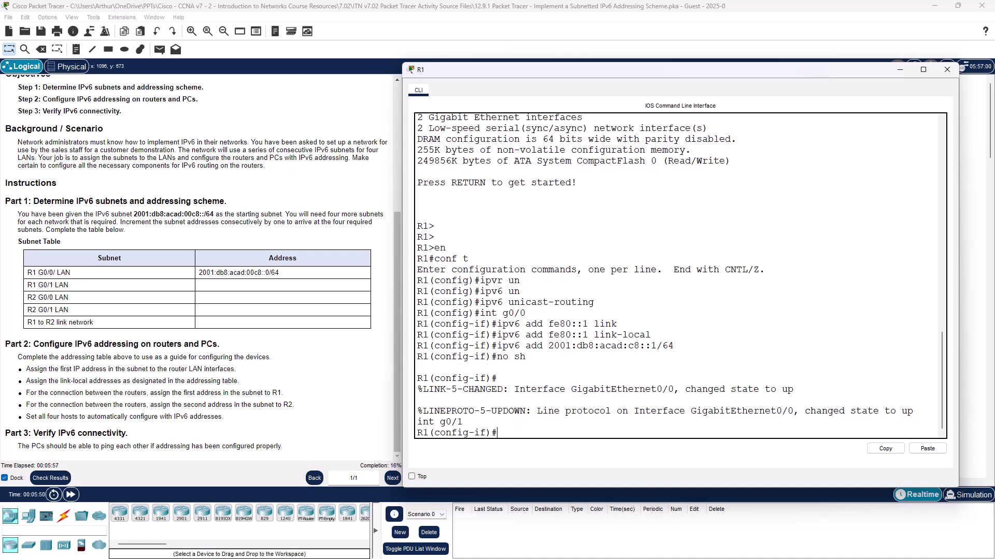
pyautogui.moveTo(653, 335); pyautogui.dragTo(497, 335)
pyautogui.hotkey('ctrl', 'c')
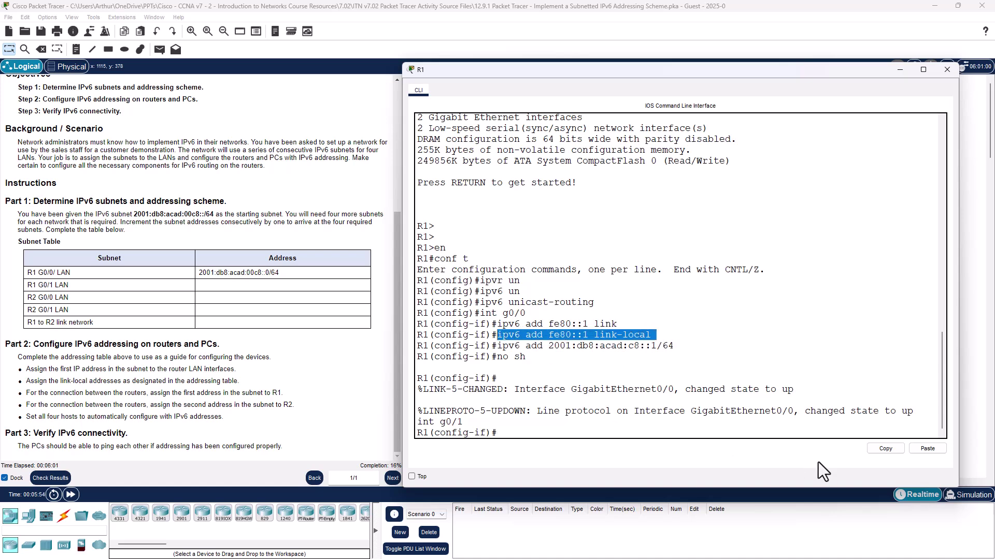
pyautogui.click(880, 448)
pyautogui.click(921, 451)
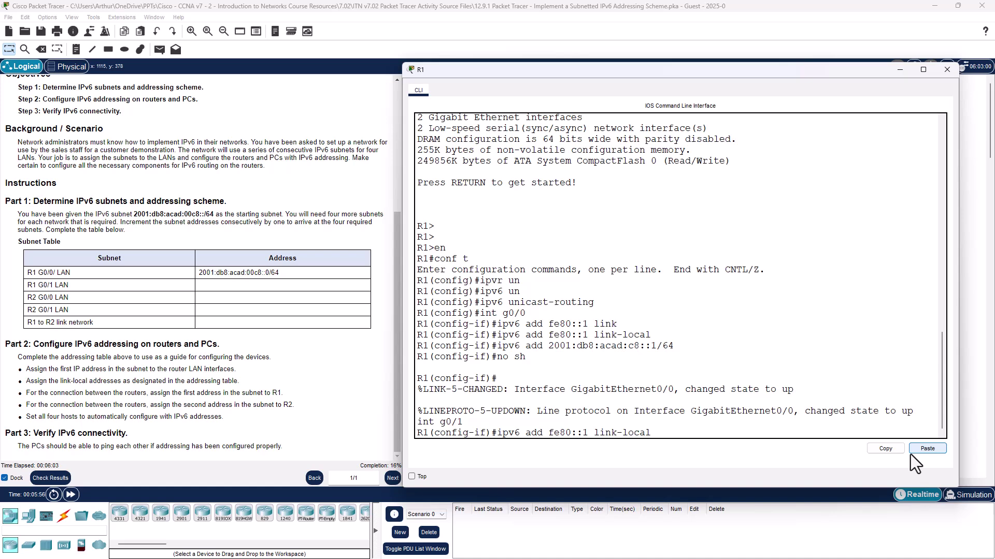
pyautogui.press('Return')
pyautogui.write('ipv')
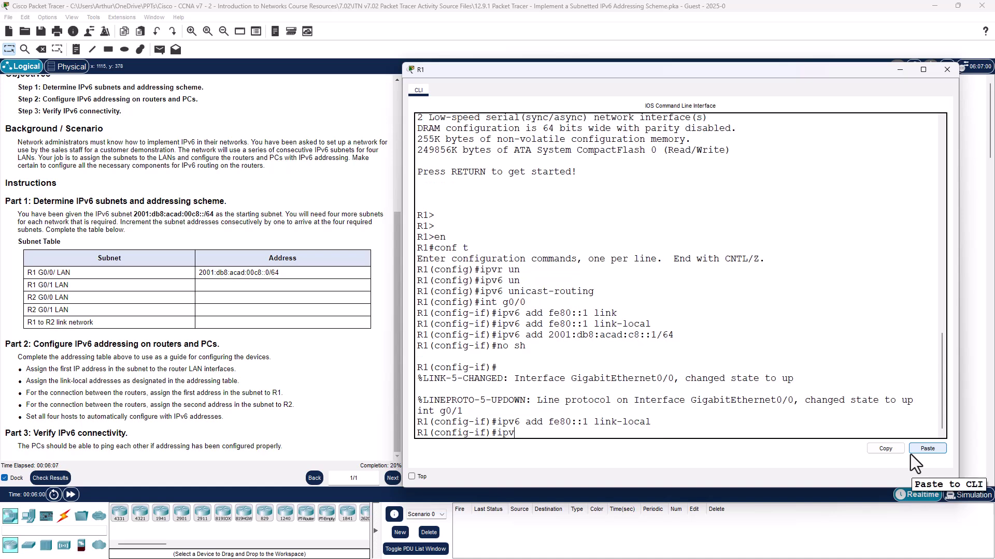
pyautogui.press('BackSpace')
pyautogui.press('BackSpace')
pyautogui.press('BackSpace')
# Reuse g0/0's address command to assign 2001:db8:acad:c9::1/64 to R1's g0/1 interface, and enable the interface.
pyautogui.moveTo(673, 335); pyautogui.dragTo(497, 335)
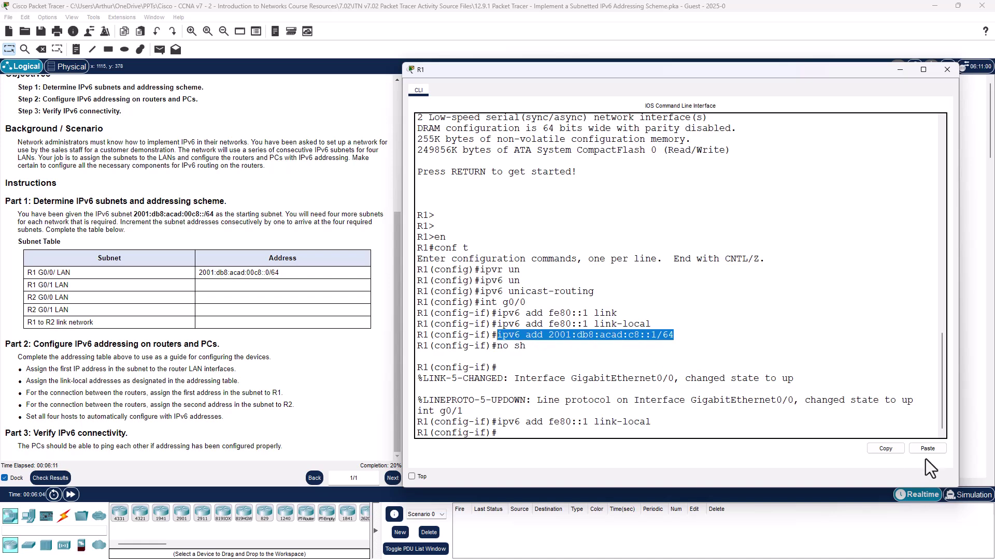
pyautogui.click(885, 449)
pyautogui.click(636, 425)
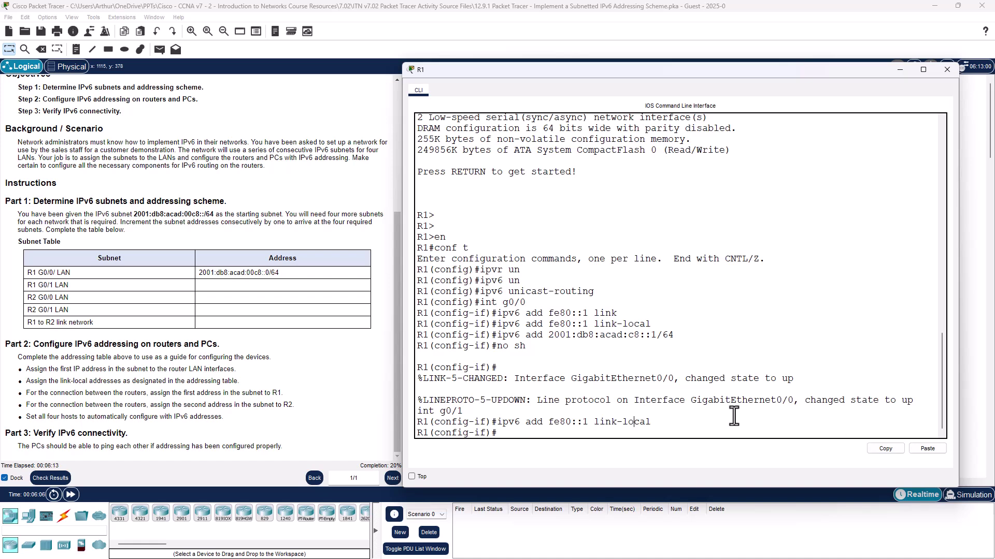
pyautogui.click(931, 449)
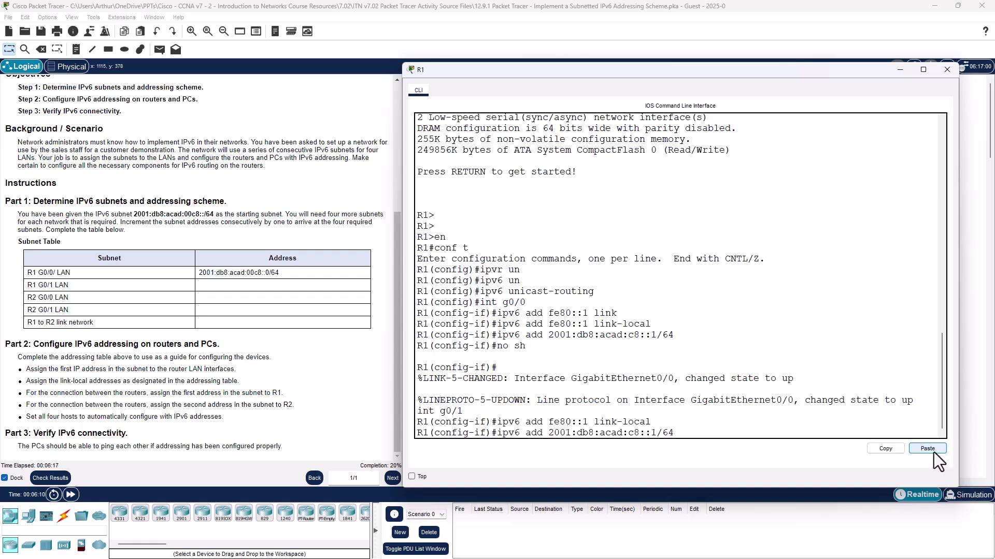
pyautogui.press('BackSpace')
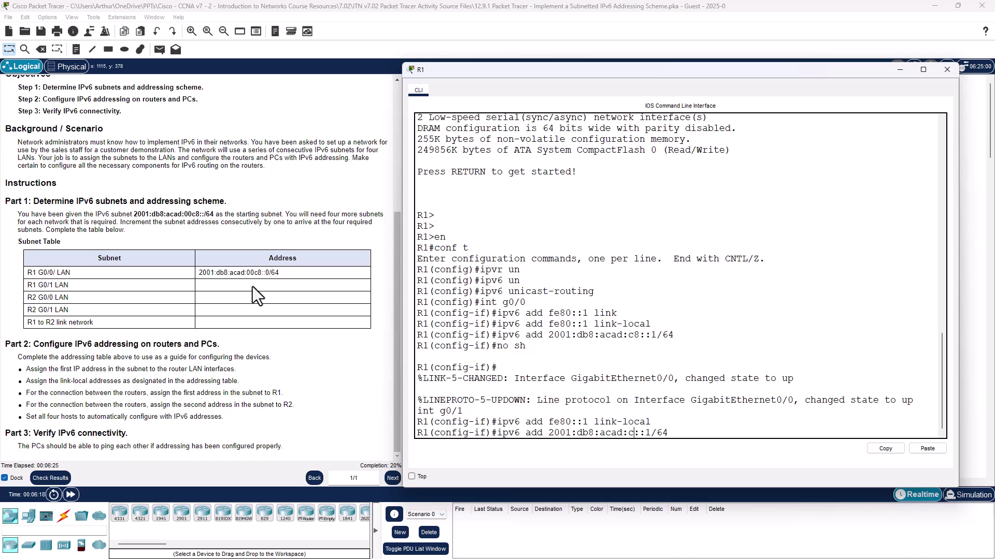
pyautogui.press('BackSpace')
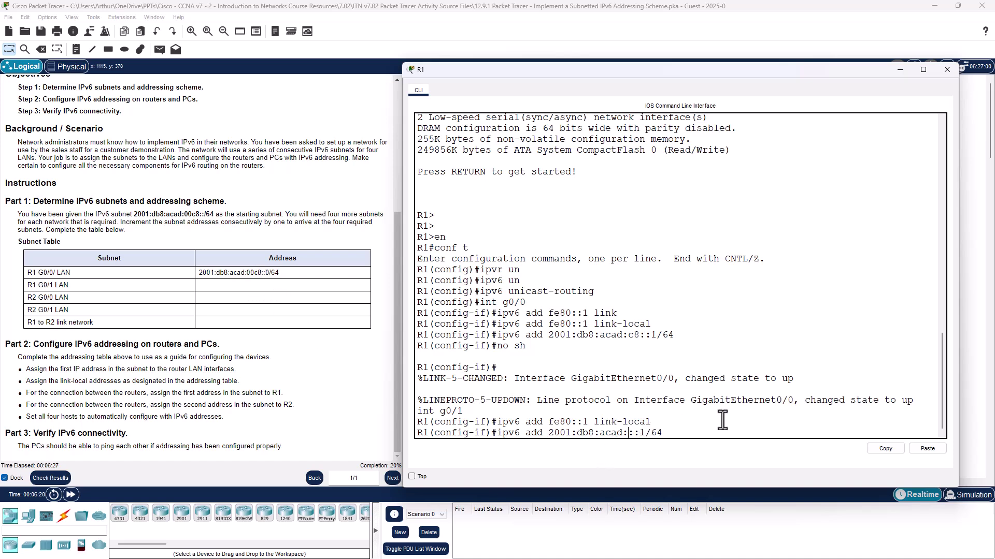
pyautogui.write('c9')
pyautogui.press('Return')
pyautogui.write('no sh')
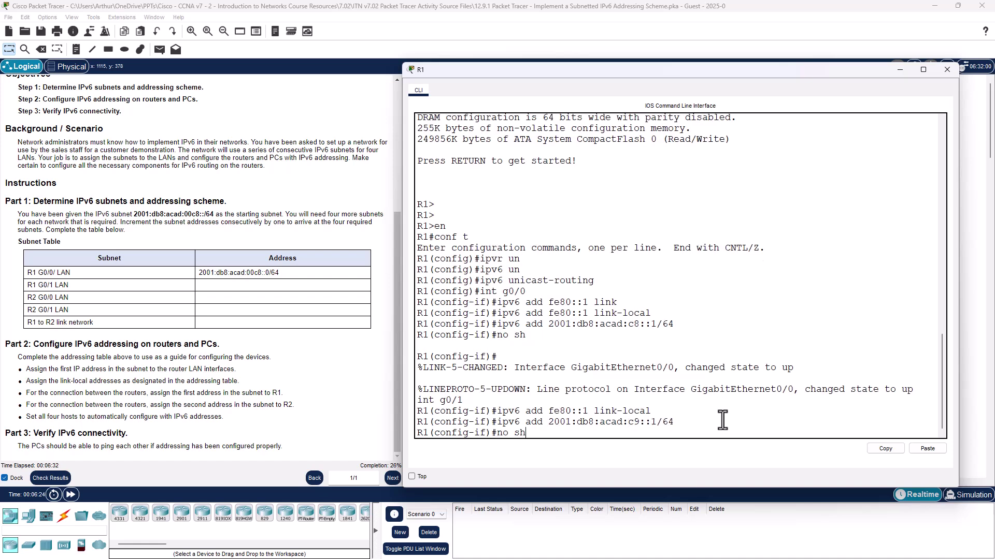
pyautogui.press('Return')
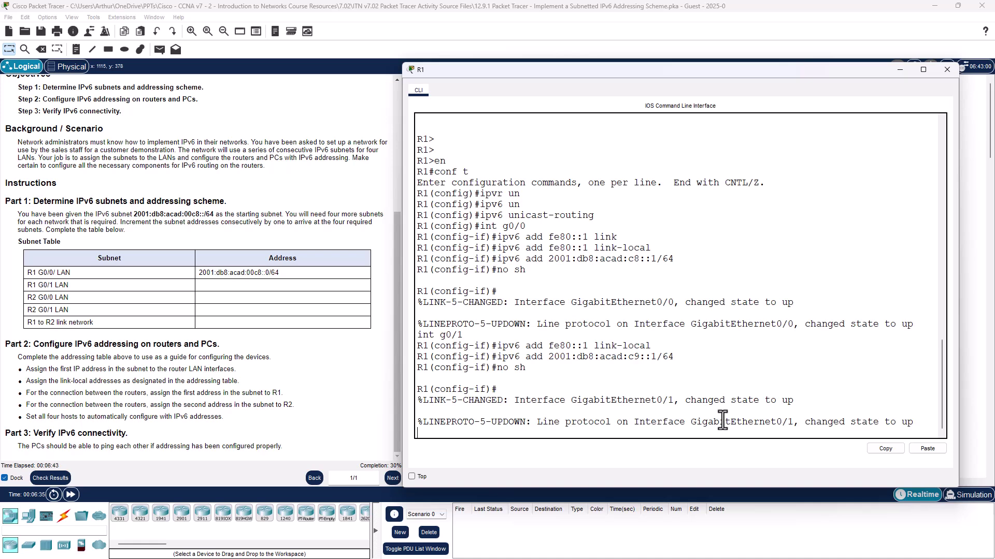
pyautogui.press('Return')
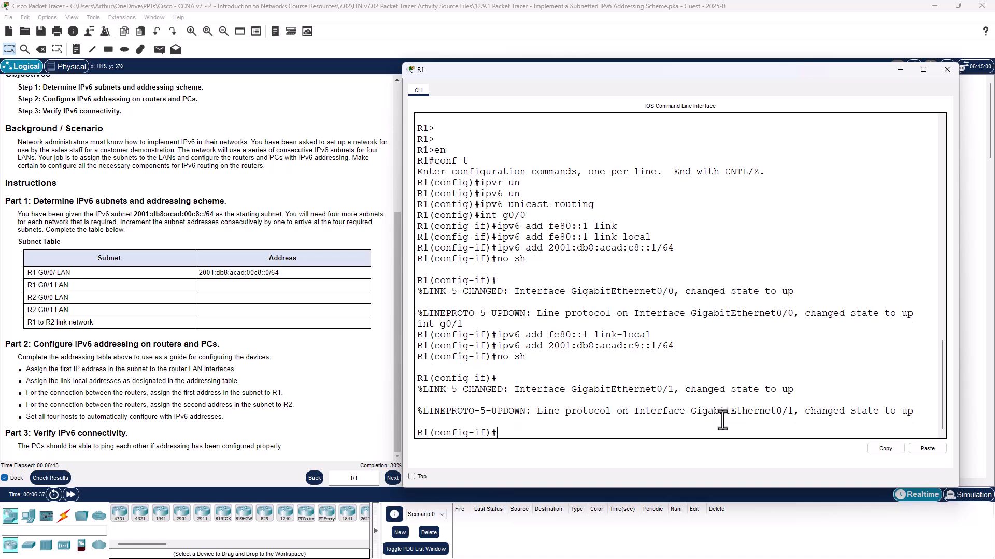
# Enter R1's interface s0/0/0 configuration and assign the IPv6 address 2001:db8:acad:cc::1/64, adapting the copied address command.
pyautogui.write('in')
pyautogui.write('s0')
pyautogui.write('/0/0')
pyautogui.press('Return')
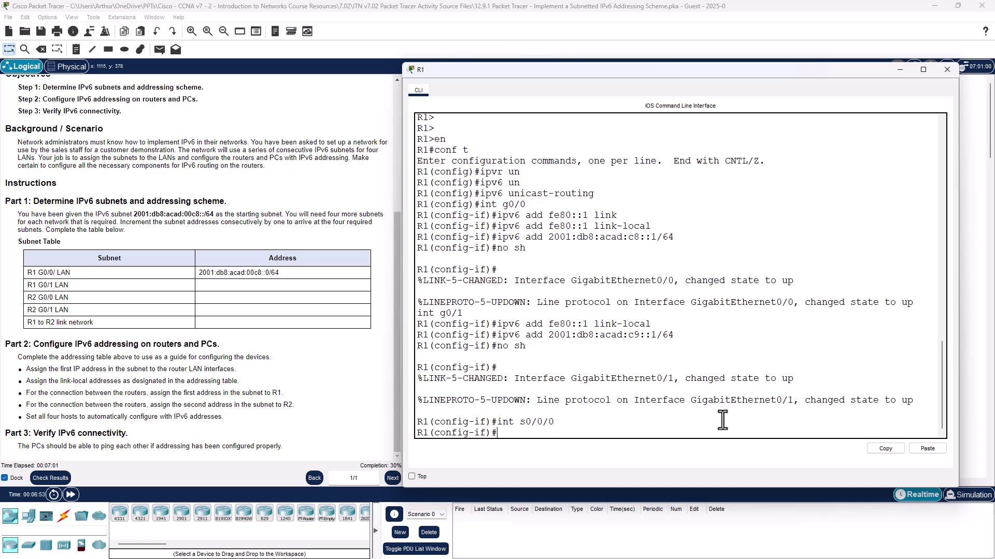
pyautogui.click(919, 448)
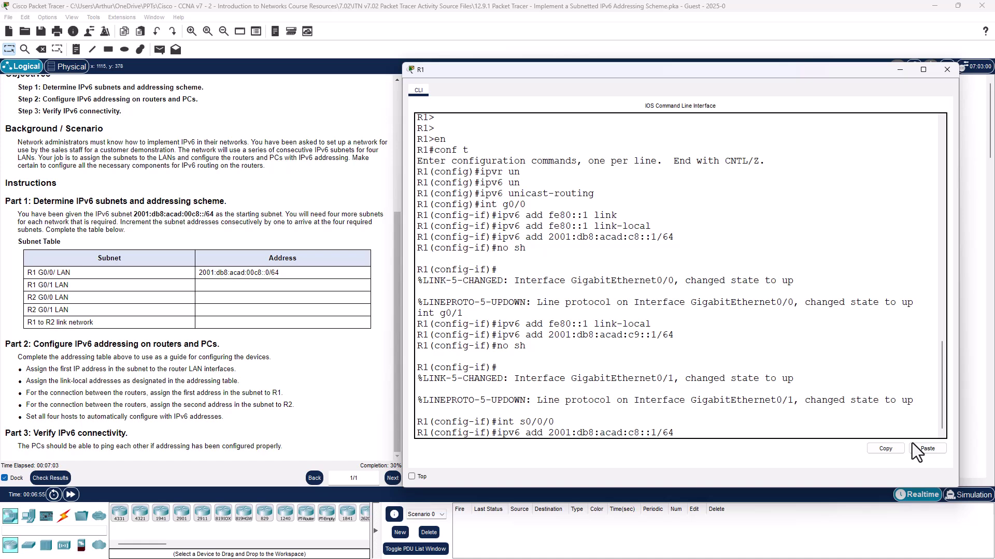
pyautogui.press('BackSpace')
pyautogui.write('c')
pyautogui.press('Return')
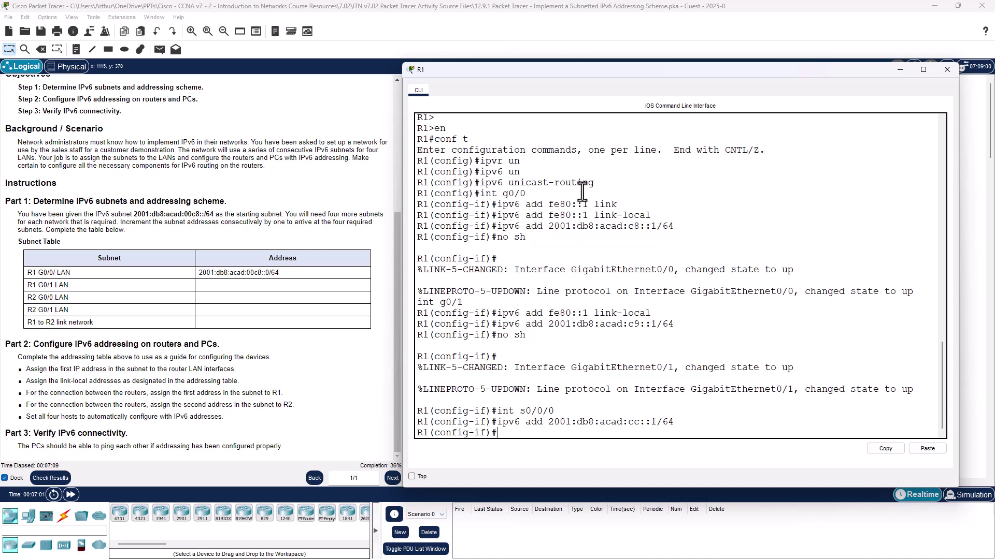
# Assign link-local address fe80::1 to R1's s0/0/0 by reusing the earlier command, enable the interface and close R1's window.
pyautogui.moveTo(662, 215); pyautogui.dragTo(496, 215)
pyautogui.click(884, 450)
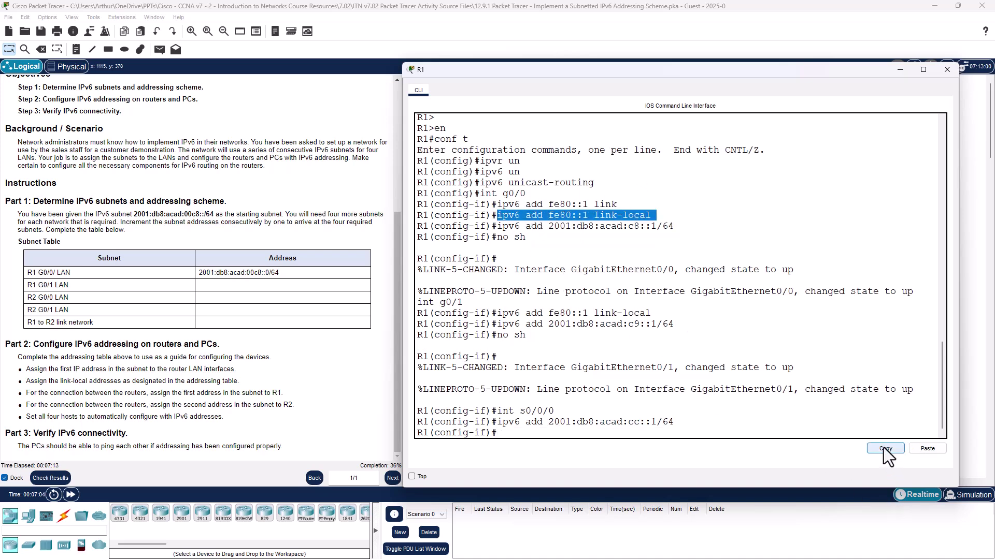
pyautogui.click(619, 426)
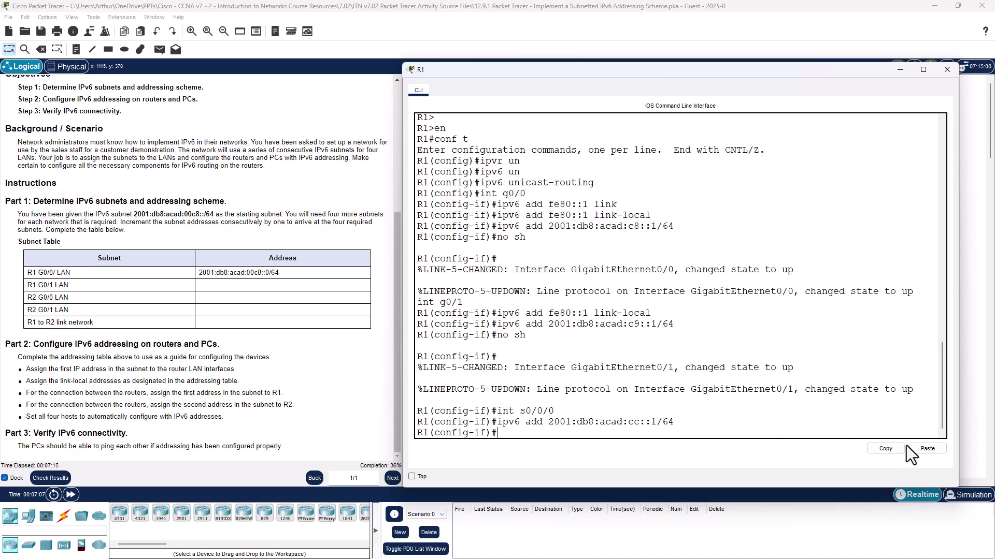
pyautogui.click(930, 448)
pyautogui.press('Return')
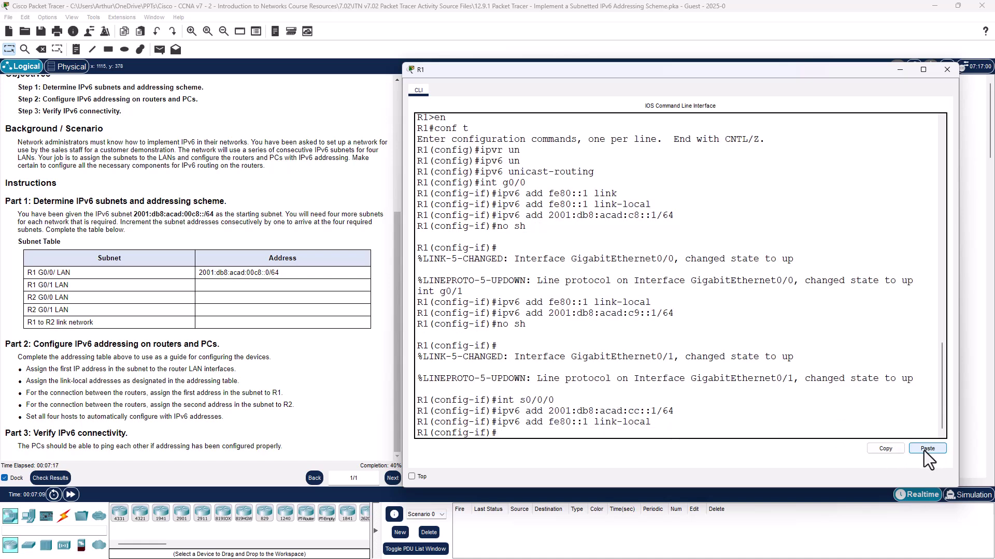
pyautogui.write('no sh')
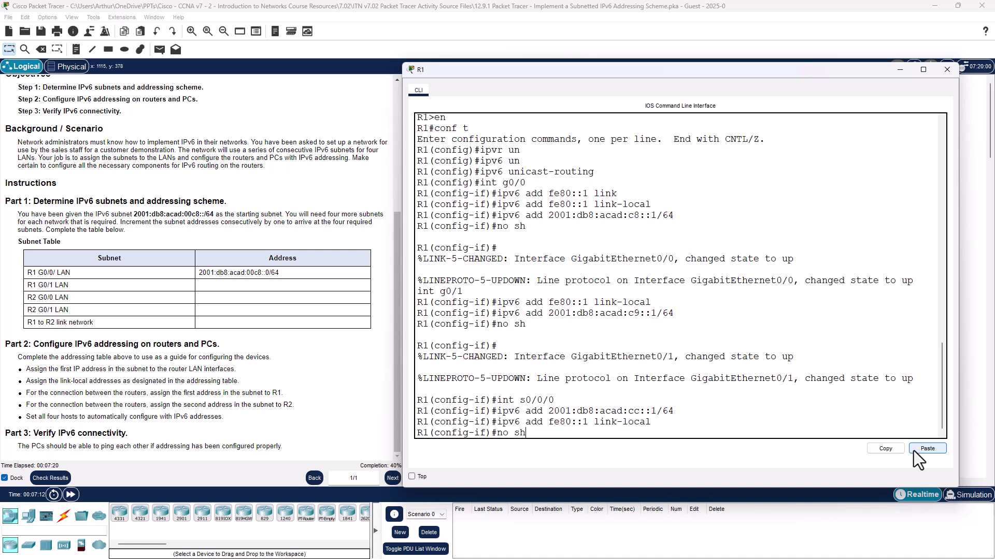
pyautogui.press('Return')
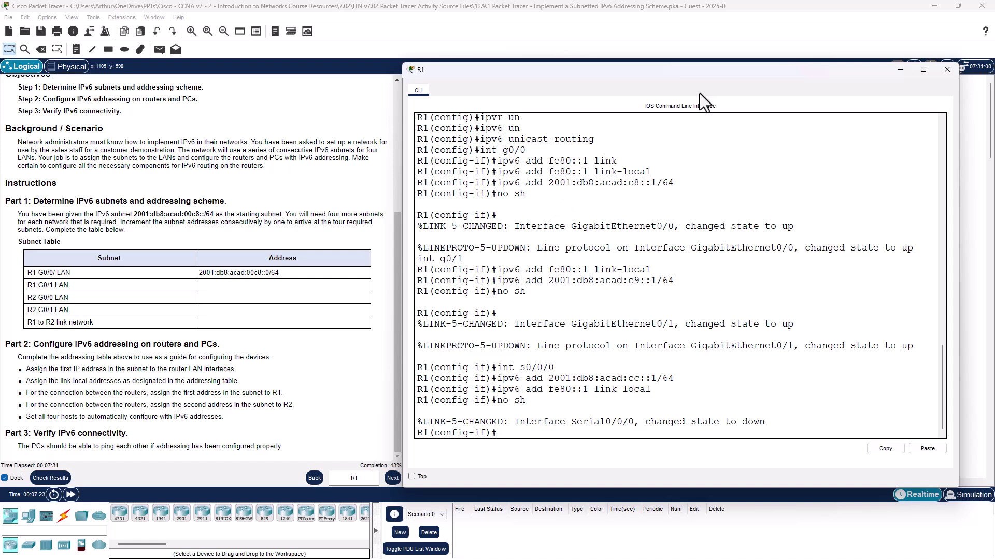
pyautogui.click(947, 69)
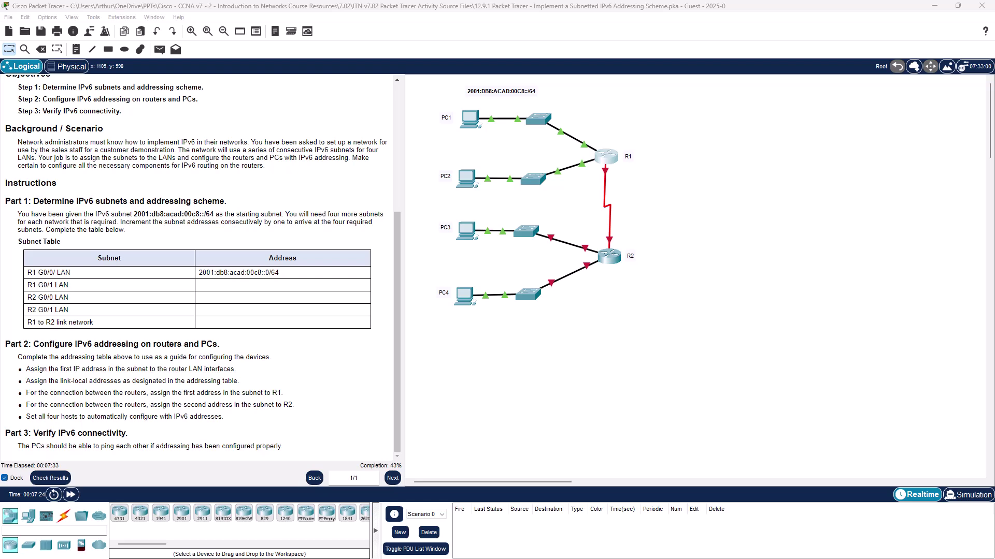
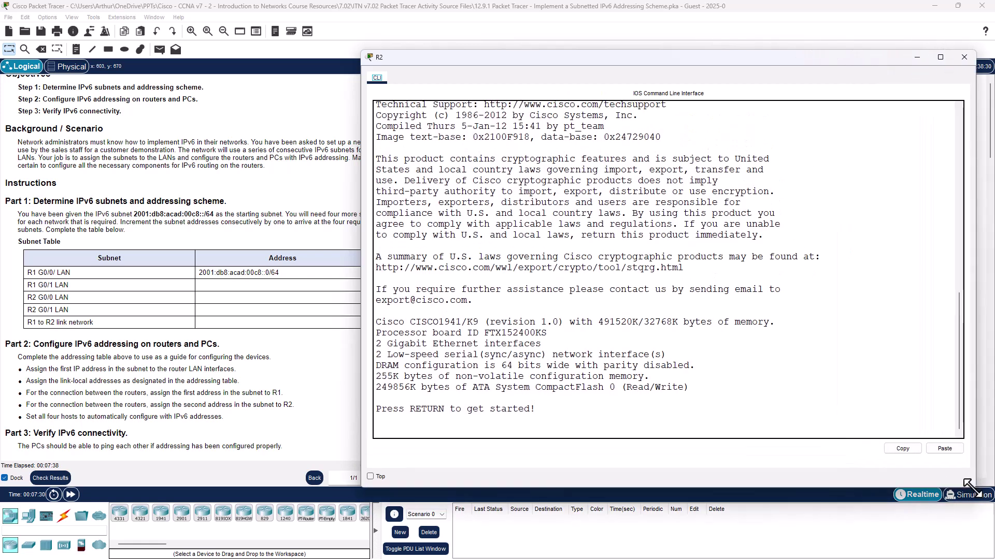
# Enter privileged mode and global configuration on R2, and open interface g0/0 for configuration.
pyautogui.press('Return')
pyautogui.press('Return')
pyautogui.write('en')
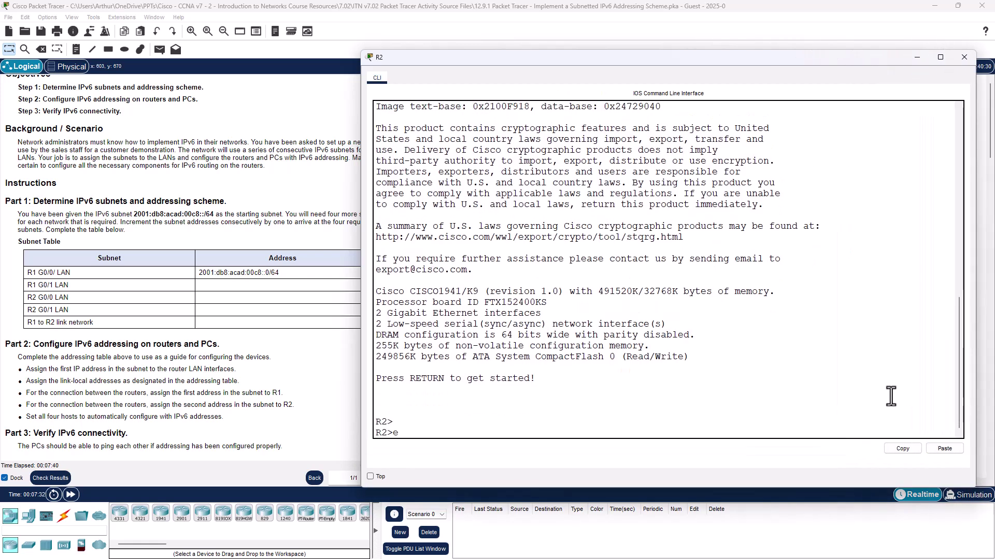
pyautogui.press('Return')
pyautogui.write('conf t')
pyautogui.press('Return')
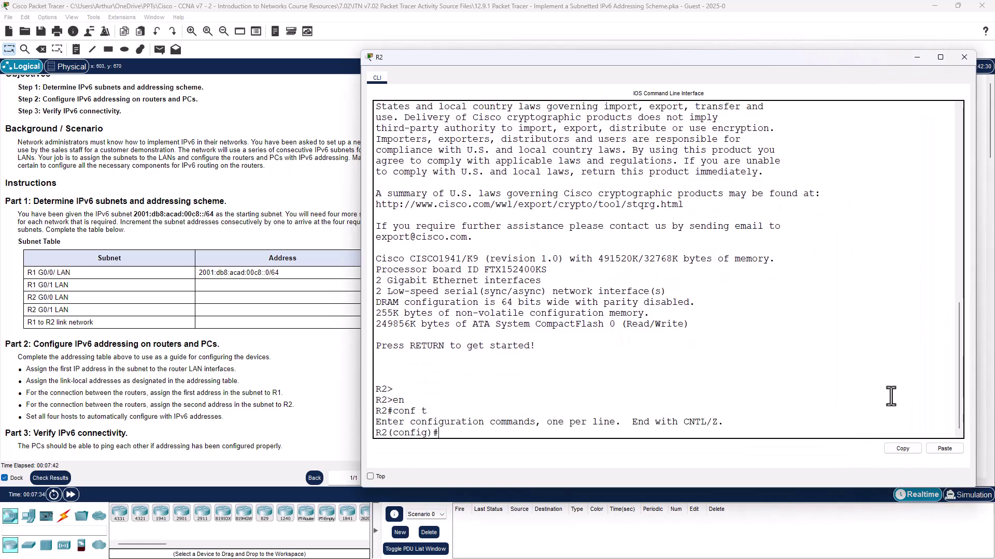
pyautogui.write('int g0/0')
pyautogui.press('Return')
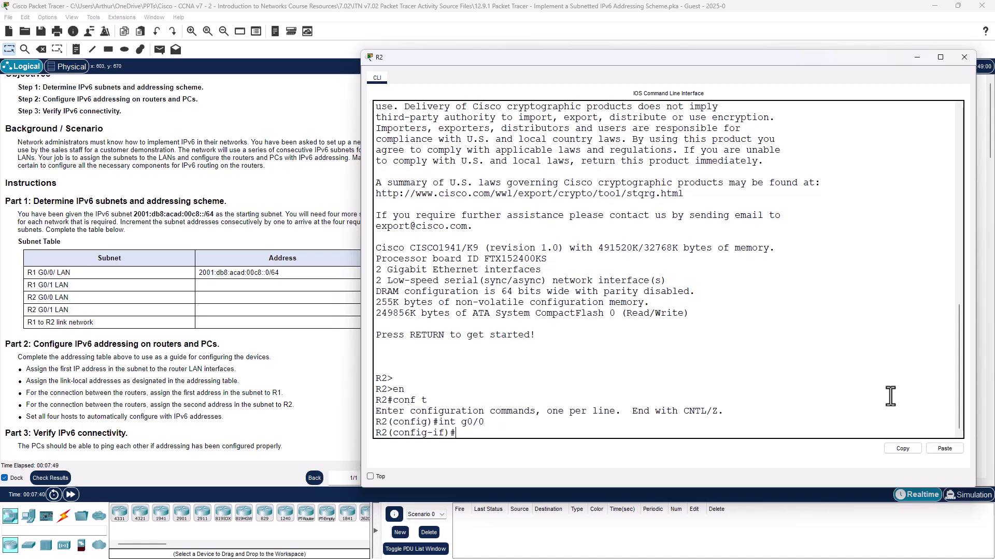
# Assign link-local address fe80::2 to R2's g0/0 by adapting the copied link-local command, checking the value in the addressing table.
pyautogui.click(943, 449)
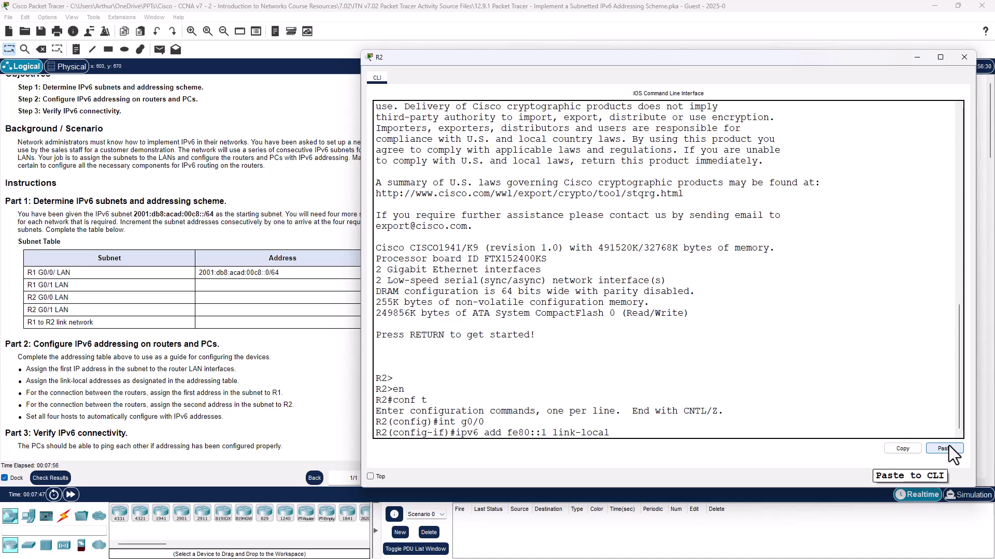
pyautogui.scroll(4, 200, 268)
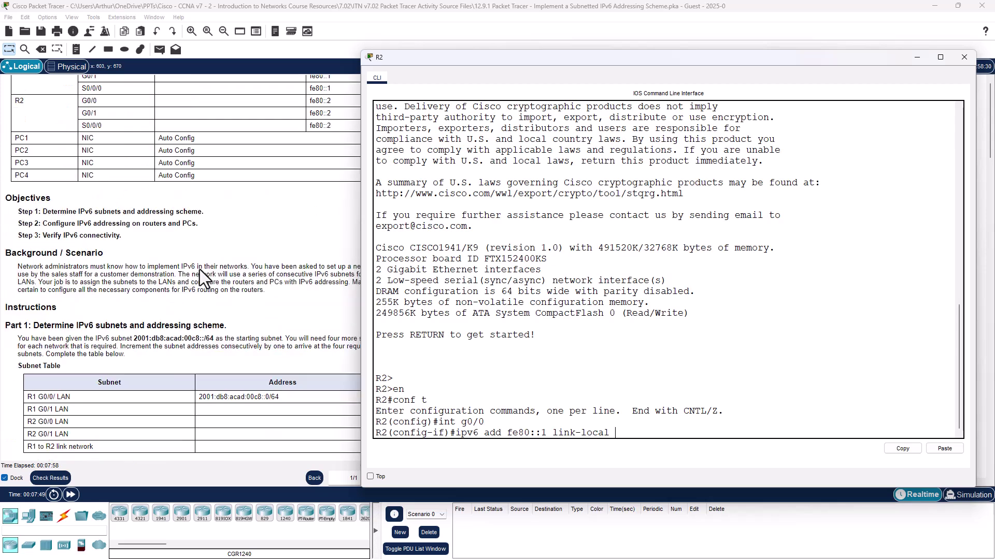
pyautogui.scroll(3, 200, 270)
pyautogui.scroll(-4, 200, 270)
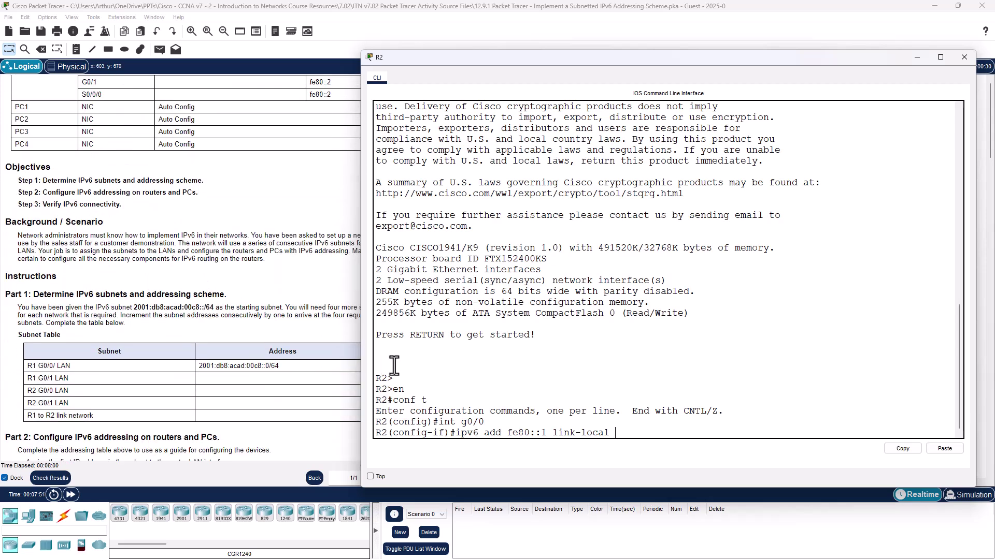
pyautogui.press('BackSpace')
pyautogui.write('2')
pyautogui.press('Return')
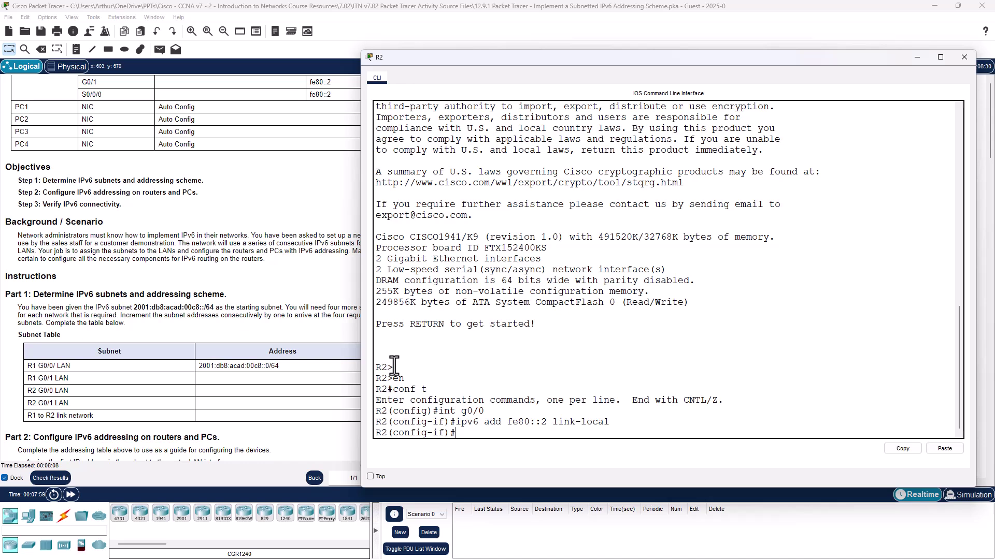
pyautogui.write('ipv6 add')
pyautogui.press('BackSpace')
pyautogui.press('BackSpace')
pyautogui.press('BackSpace')
pyautogui.press('BackSpace')
pyautogui.press('BackSpace')
pyautogui.press('BackSpace')
pyautogui.press('BackSpace')
pyautogui.press('BackSpace')
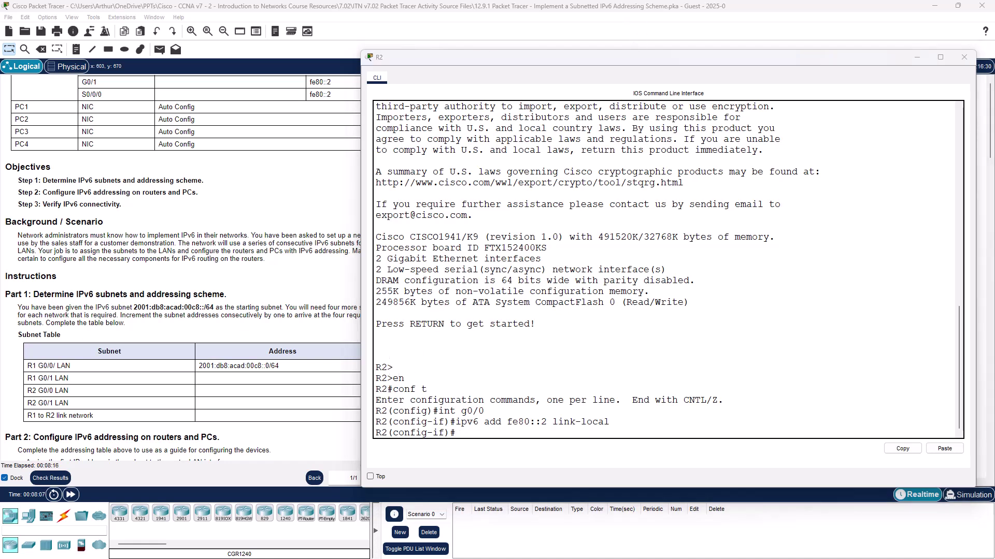
# Copy the address command "ipv6 add 2001:db8:acad:cc::1/64" from R1's command line and return to R2's window.
pyautogui.hotkey('alt', 'Tab')
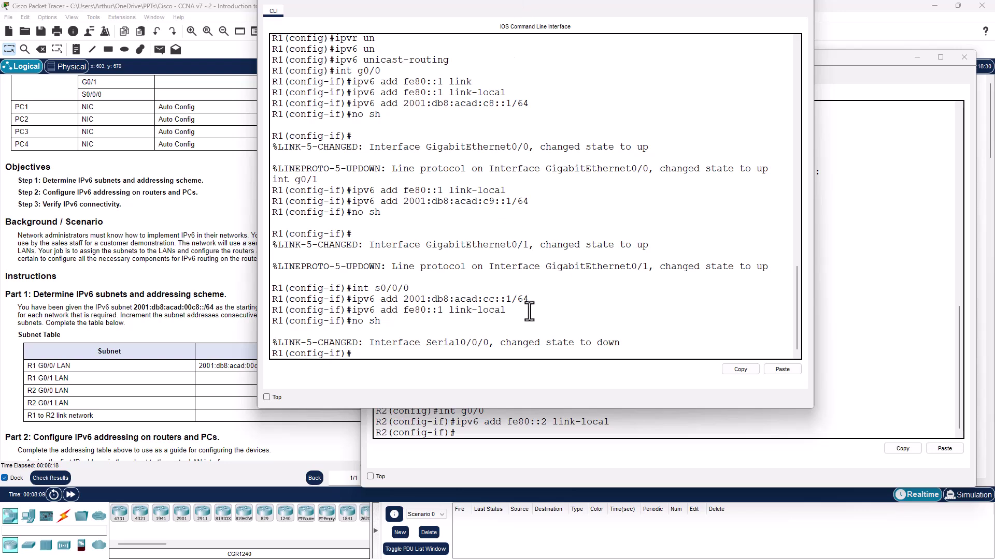
pyautogui.moveTo(351, 299); pyautogui.dragTo(533, 300)
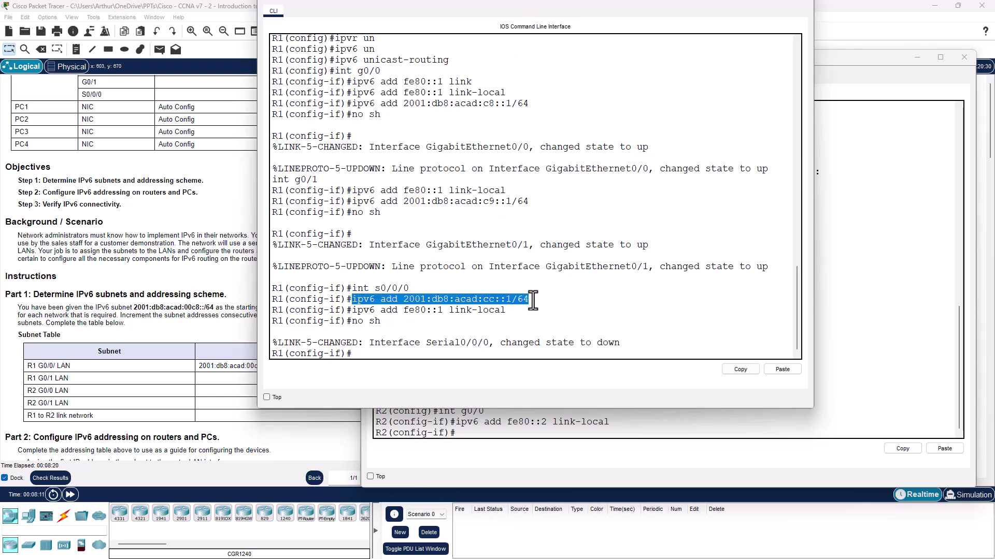
pyautogui.click(740, 370)
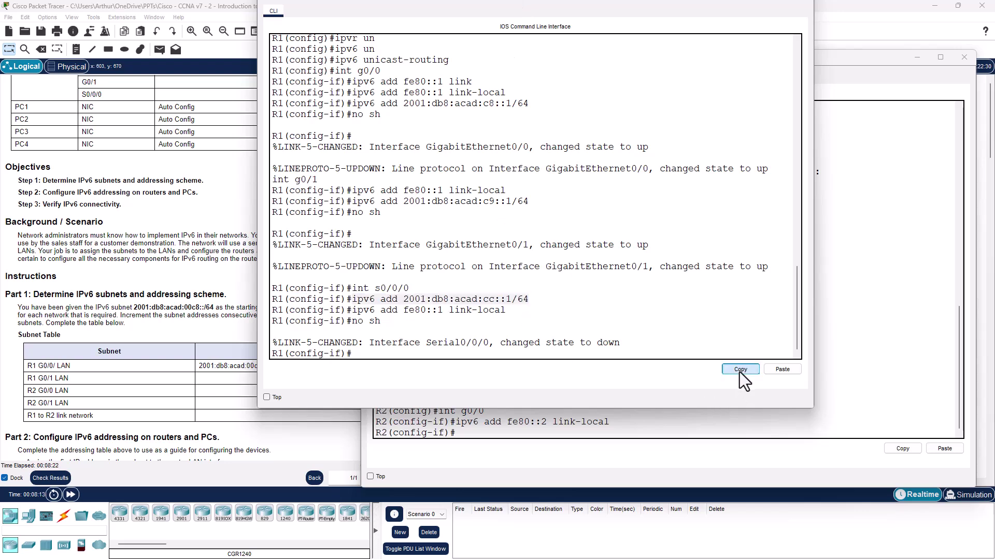
pyautogui.click(569, 8)
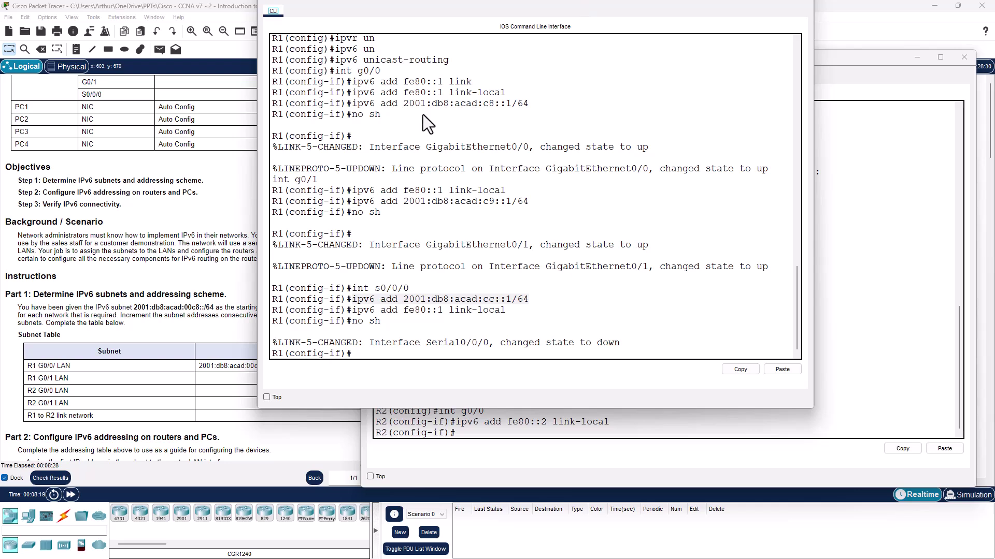
pyautogui.moveTo(524, 7); pyautogui.dragTo(526, 0)
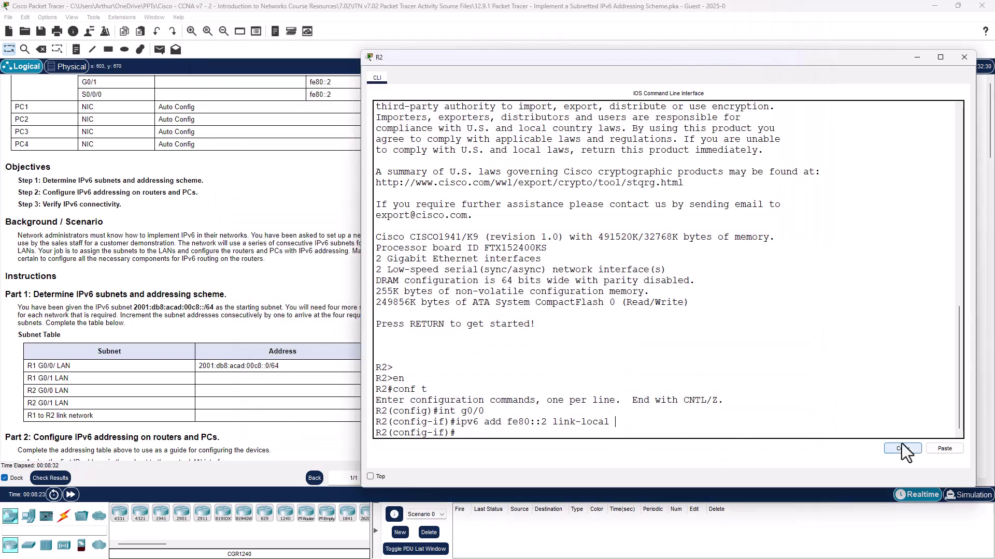
# Assign 2001:db8:acad:ca::1/64 to R2's g0/0 by adapting the copied address command, and enable the interface.
pyautogui.click(943, 452)
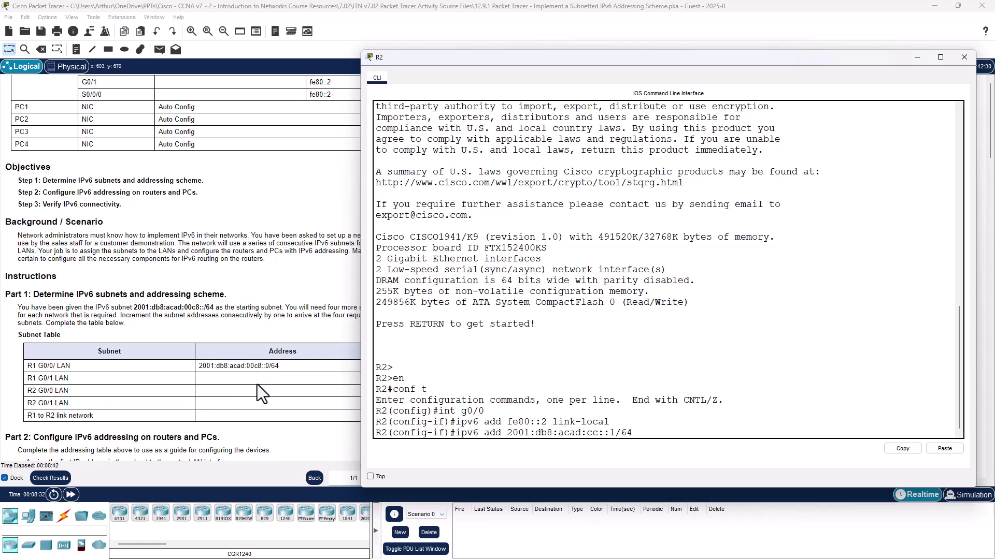
pyautogui.click(606, 432)
pyautogui.press('BackSpace')
pyautogui.write('a')
pyautogui.press('Return')
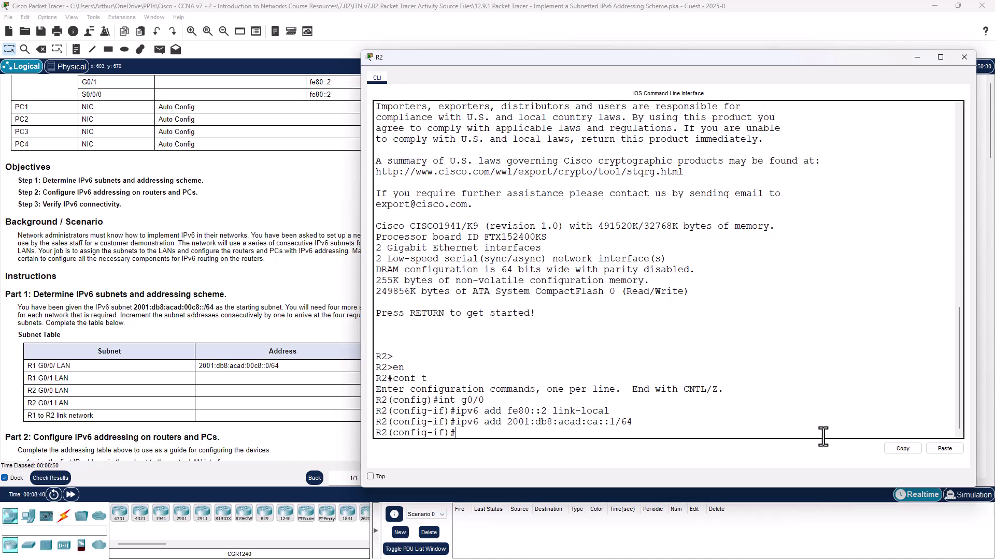
pyautogui.write('no sh')
pyautogui.press('Return')
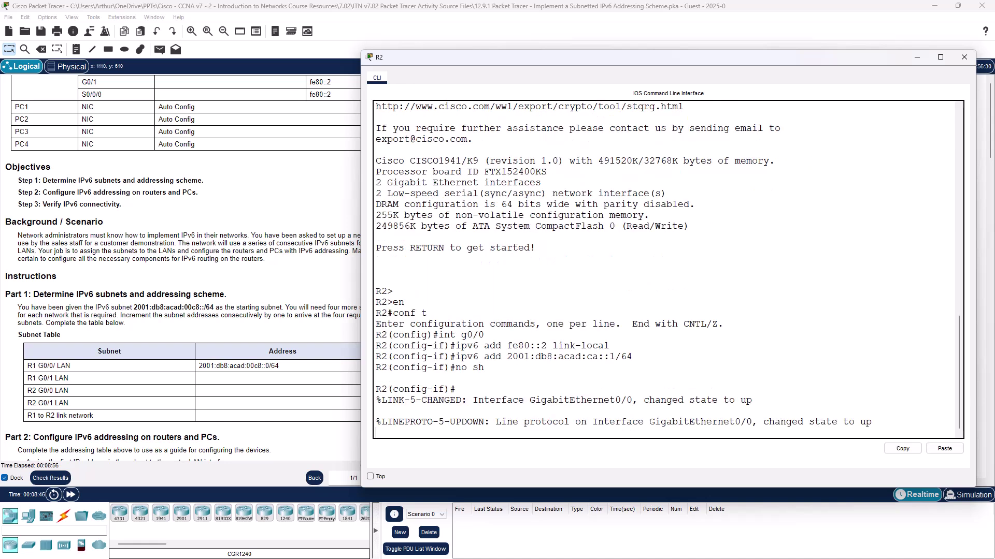
# Enter R2's interface g0/1 configuration and assign link-local address fe80::2 by reusing g0/0's link-local command.
pyautogui.press('Return')
pyautogui.press('Up')
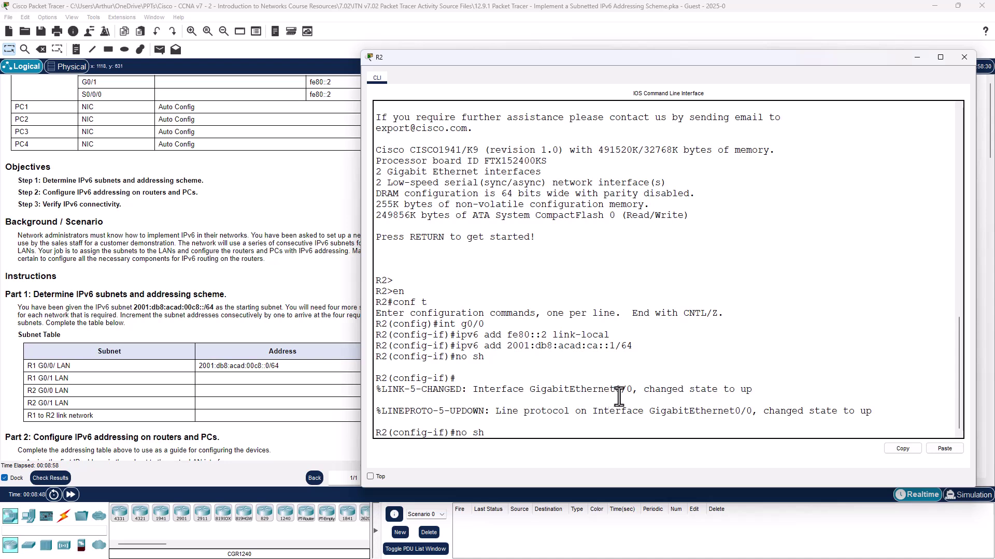
pyautogui.press('Down')
pyautogui.write('int g0')
pyautogui.press('Return')
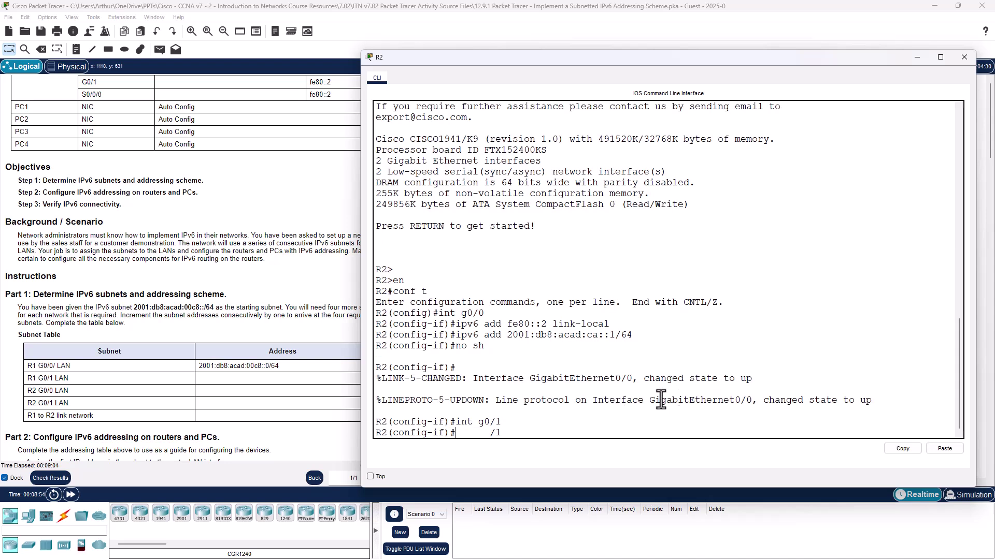
pyautogui.moveTo(620, 323); pyautogui.dragTo(454, 323)
pyautogui.hotkey('ctrl', 'c')
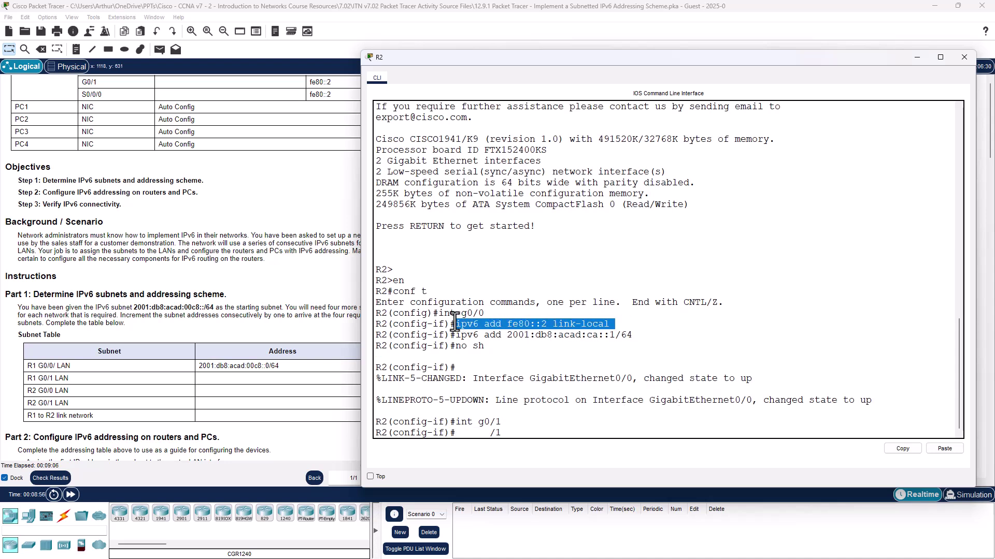
pyautogui.click(903, 448)
pyautogui.click(939, 450)
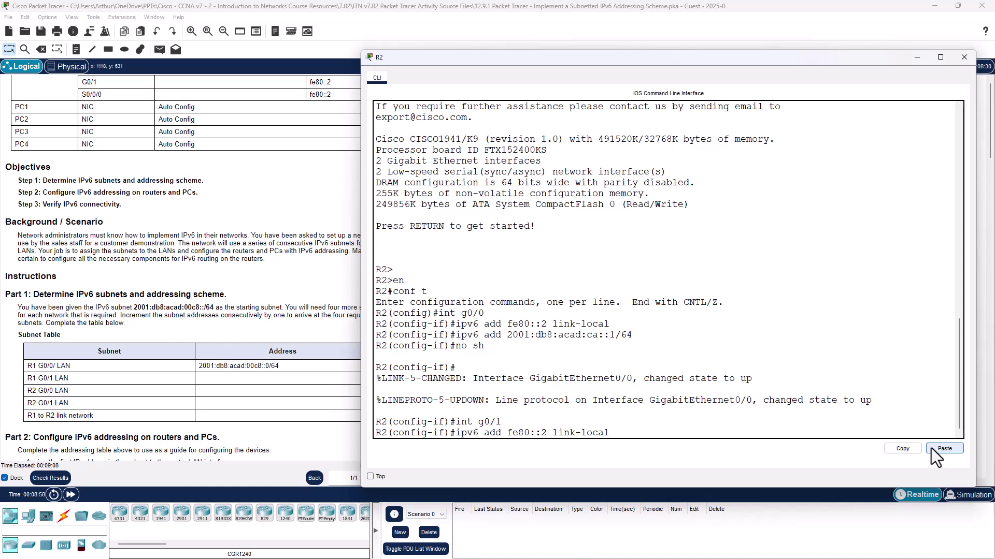
pyautogui.press('Return')
# Assign 2001:db8:acad:cb::1/64 to R2's g0/1 by adapting g0/0's address command, and enable the interface.
pyautogui.moveTo(639, 325); pyautogui.dragTo(455, 324)
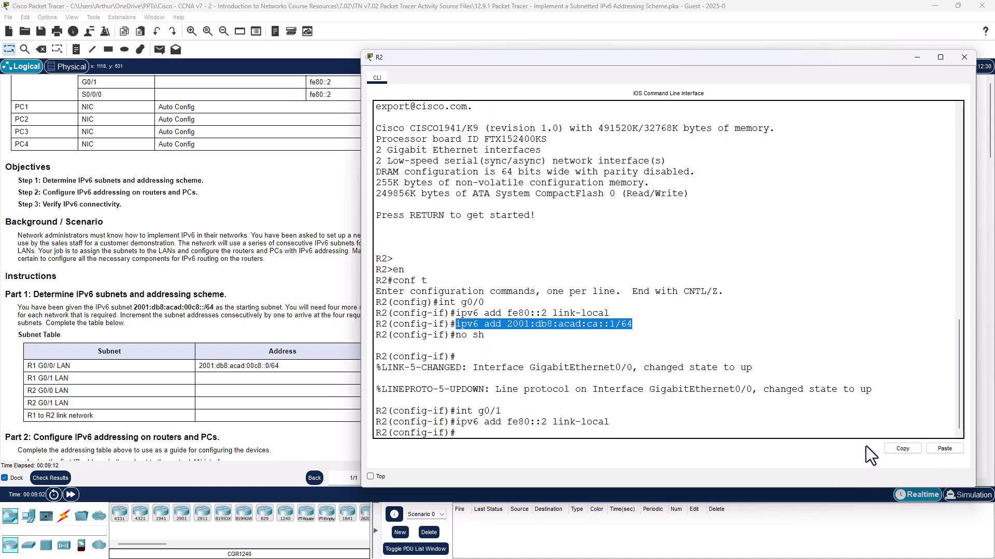
pyautogui.click(942, 452)
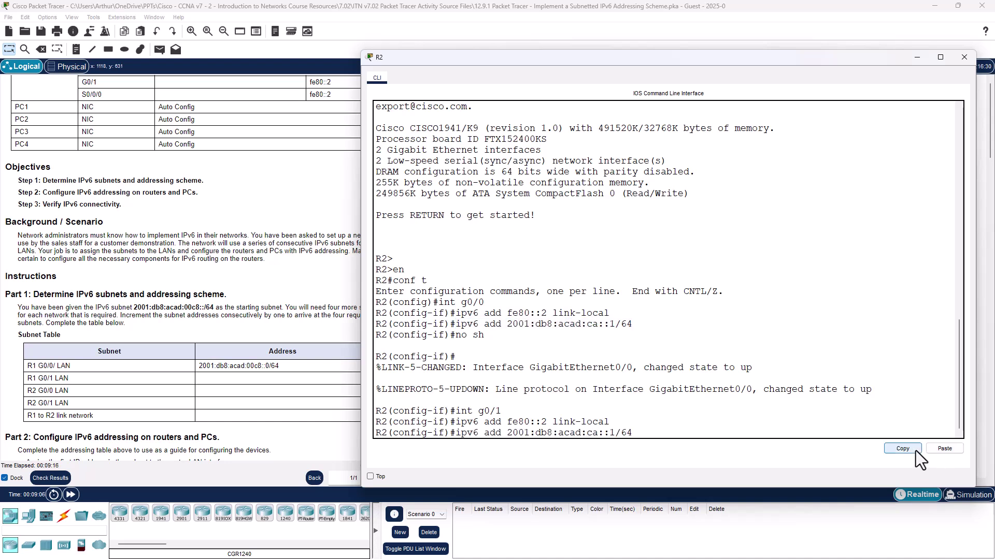
pyautogui.press('Left')
pyautogui.press('Left')
pyautogui.press('Left')
pyautogui.press('Left')
pyautogui.press('Left')
pyautogui.press('Left')
pyautogui.press('BackSpace')
pyautogui.write('b')
pyautogui.press('Return')
pyautogui.write('no sh')
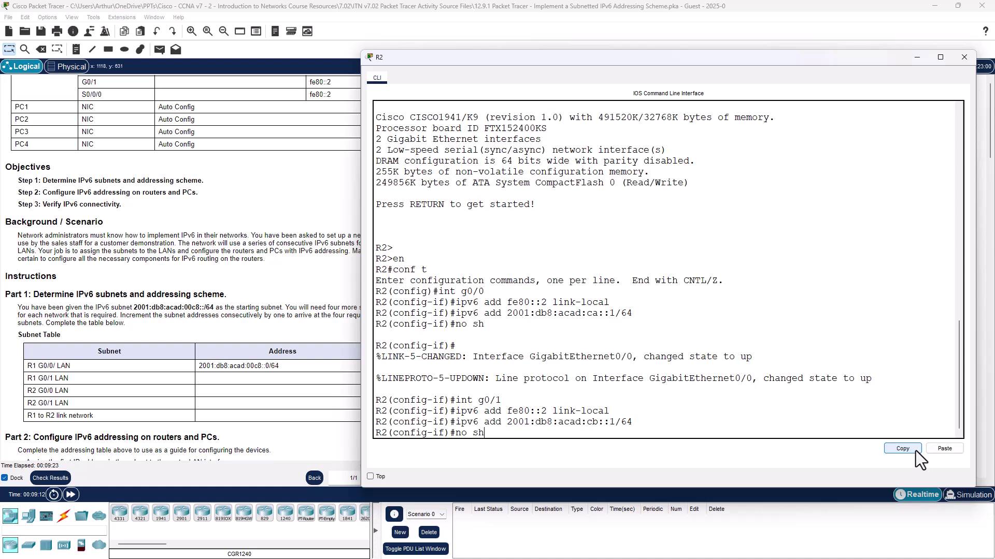
pyautogui.press('Return')
pyautogui.press('Return')
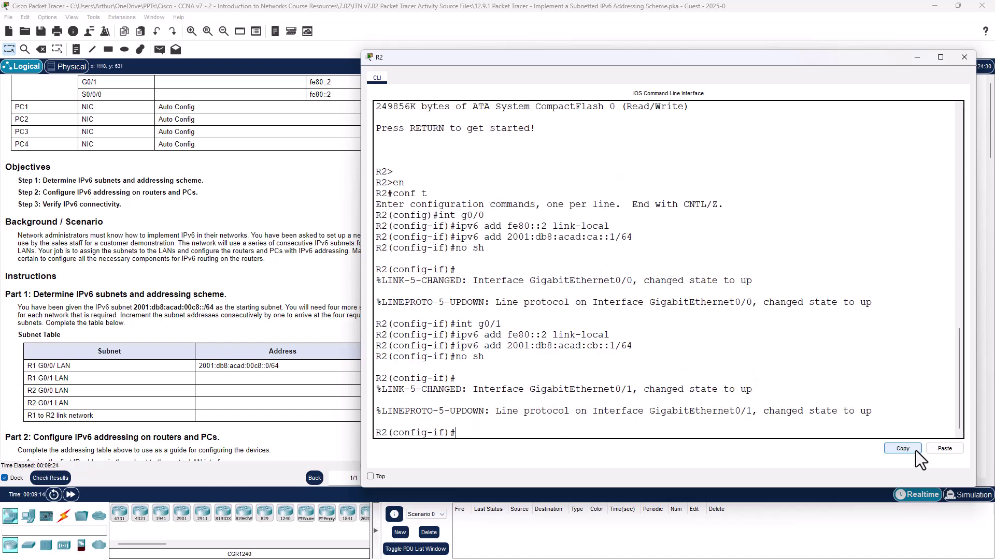
# Enter R2's interface s0/0/0 configuration and assign link-local address fe80::2 by reusing g0/1's link-local command.
pyautogui.write('int s0/0/0')
pyautogui.press('Return')
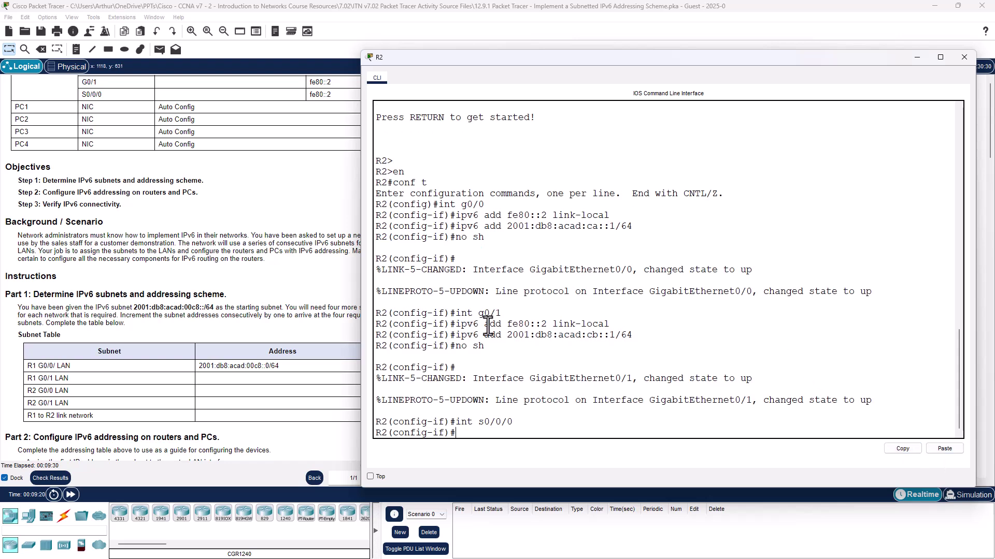
pyautogui.moveTo(614, 323); pyautogui.dragTo(456, 325)
pyautogui.click(896, 450)
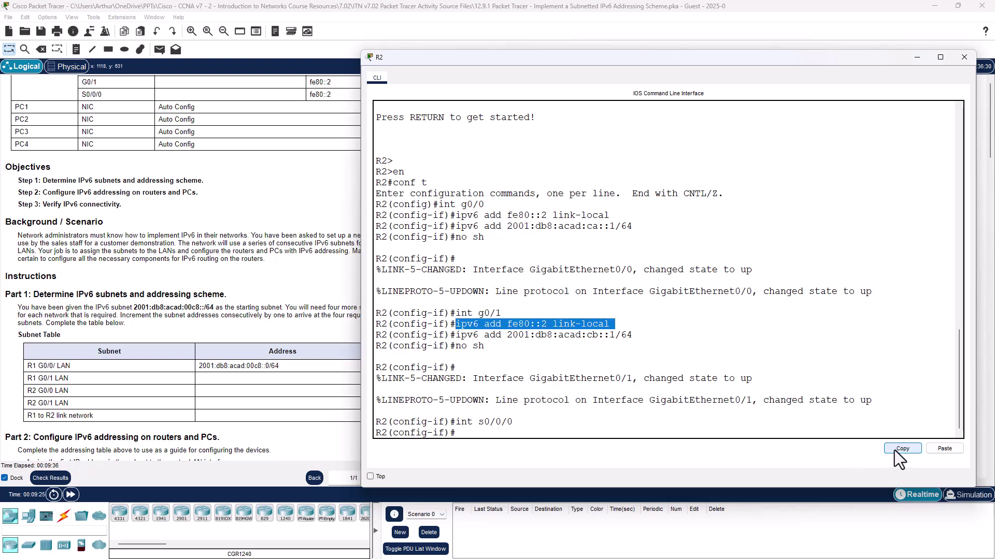
pyautogui.click(943, 449)
pyautogui.press('Return')
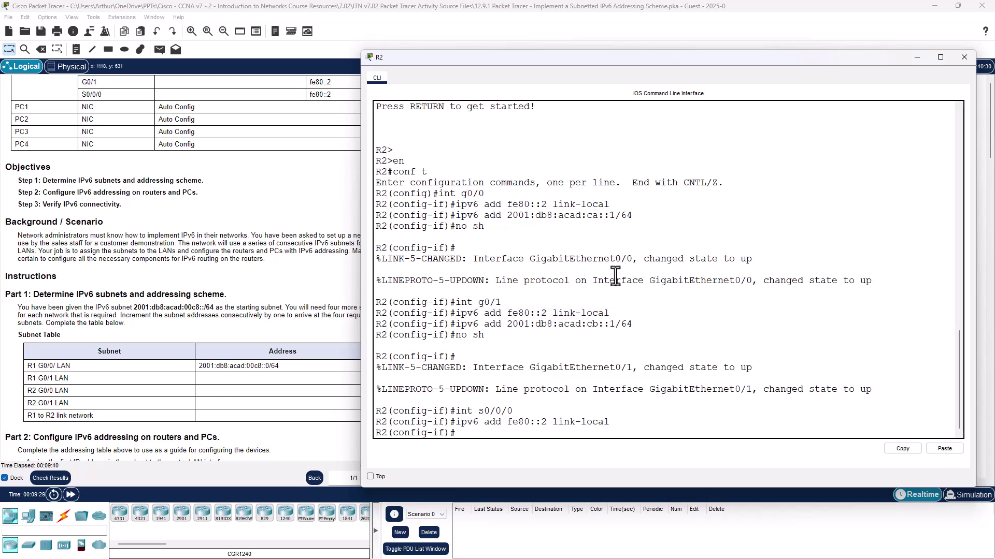
# Copy g0/0's address command to the s0/0/0 prompt on R2 and edit it to 2001:db8:acad:cc::2/64.
pyautogui.scroll(2, 611, 243)
pyautogui.scroll(-1, 625, 247)
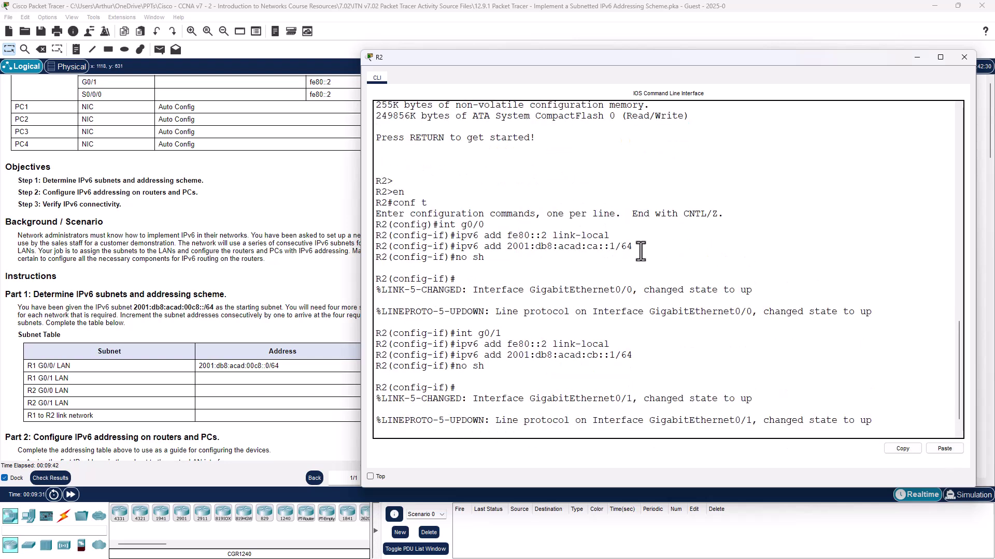
pyautogui.moveTo(641, 252); pyautogui.dragTo(449, 249)
pyautogui.click(548, 272)
pyautogui.moveTo(637, 248); pyautogui.dragTo(452, 248)
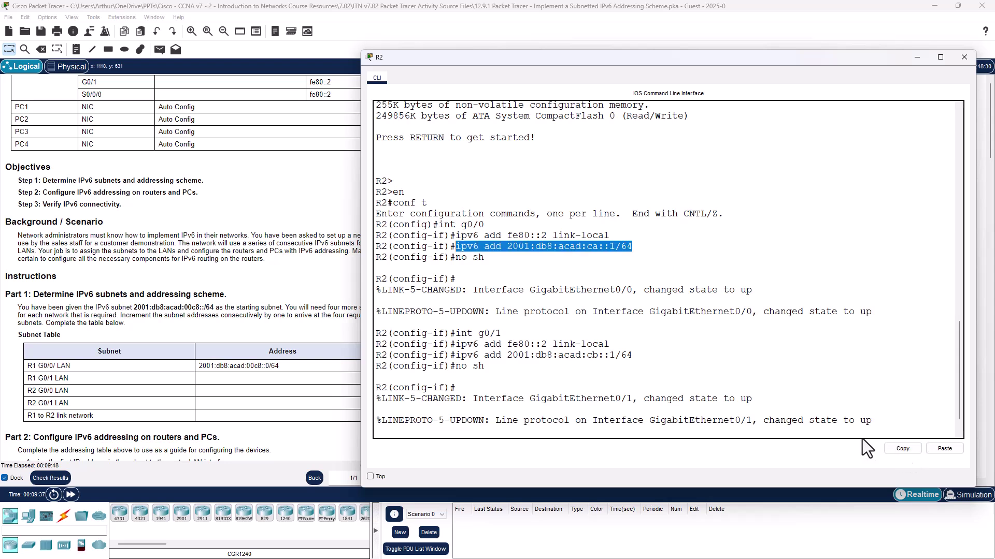
pyautogui.click(902, 448)
pyautogui.scroll(-2, 792, 413)
pyautogui.click(945, 448)
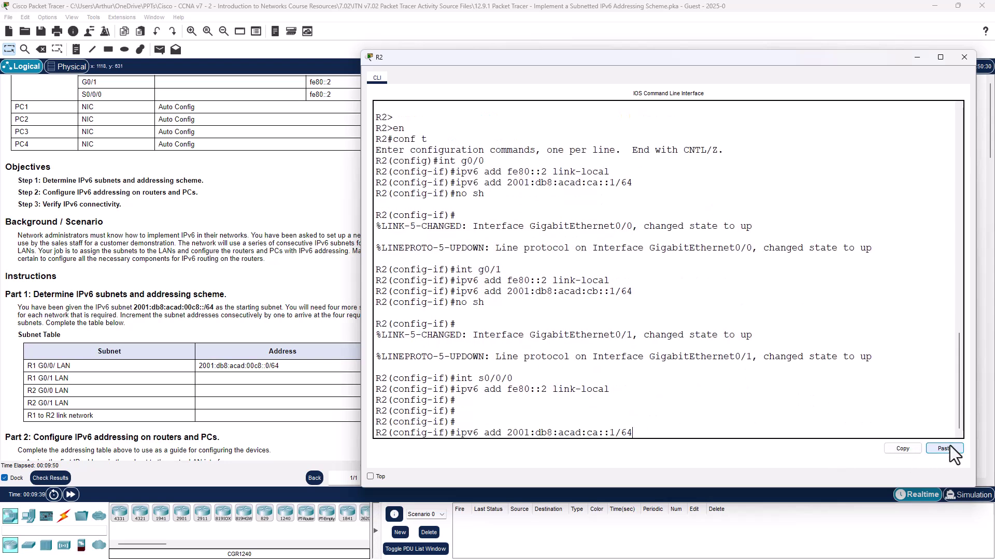
pyautogui.press('BackSpace')
pyautogui.write('c')
pyautogui.press('BackSpace')
pyautogui.write('2')
# Check the Part 2 instructions for R2's link address and apply the prepared 2001:db8:acad:cc::2/64 command on s0/0/0.
pyautogui.click(141, 313)
pyautogui.scroll(-3, 214, 348)
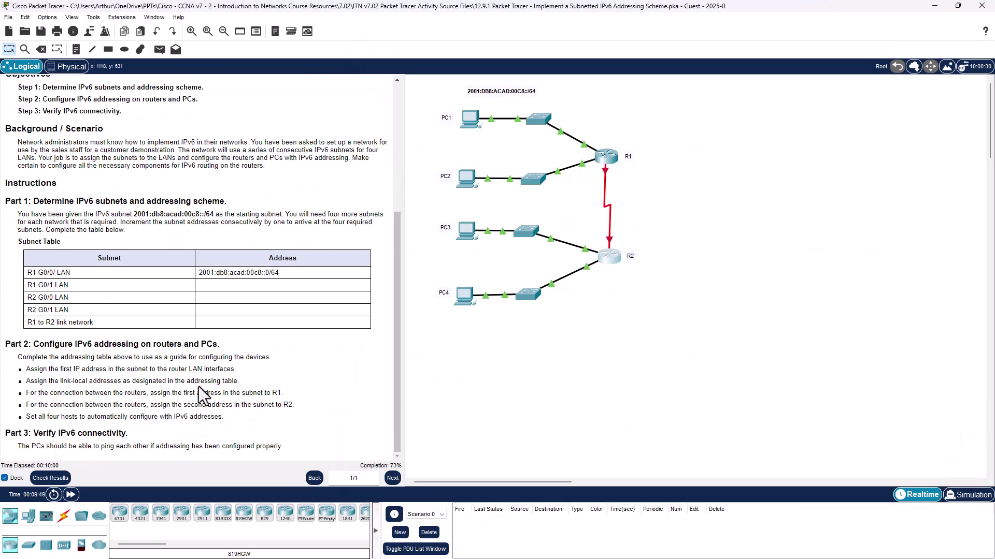
pyautogui.moveTo(62, 417); pyautogui.dragTo(357, 409)
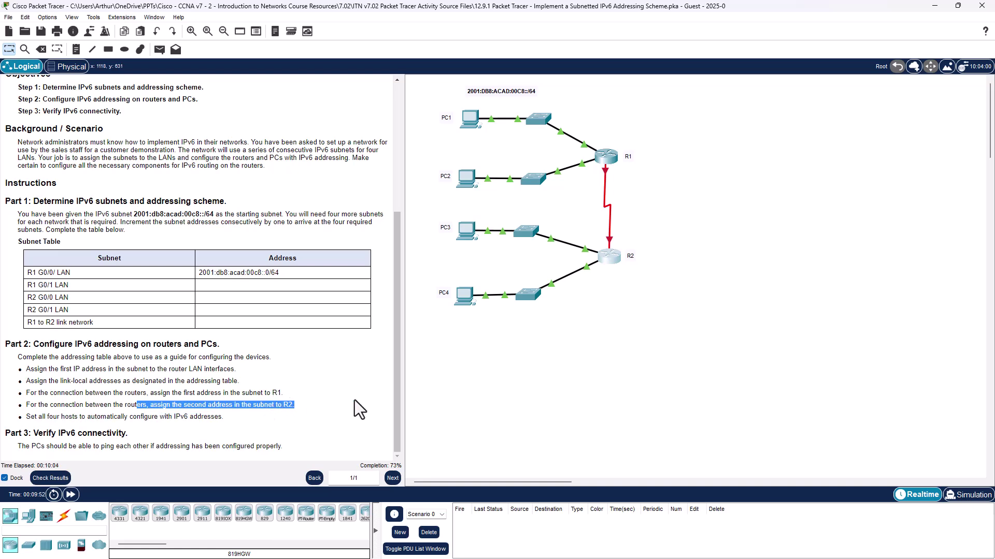
pyautogui.click(615, 254)
pyautogui.press('Return')
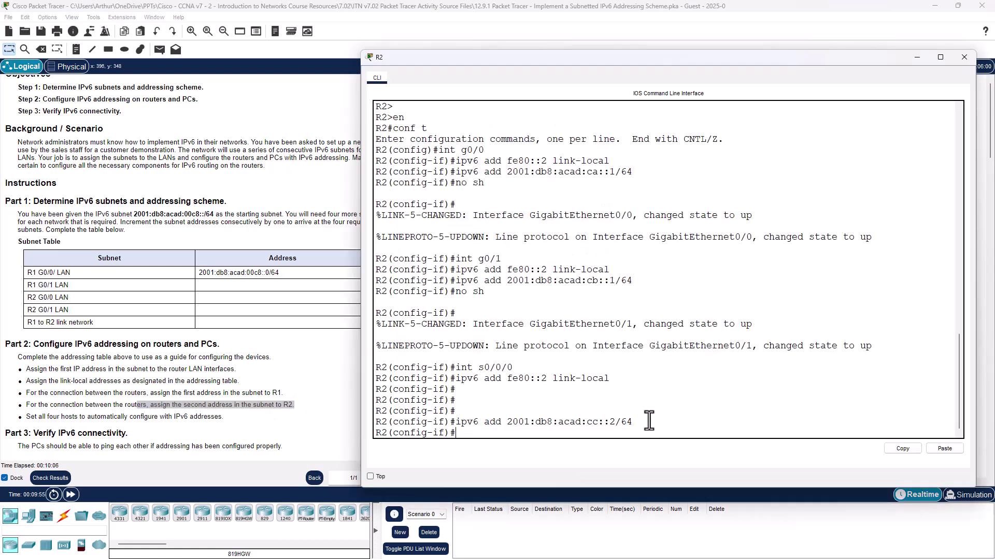
# Enable R2's s0/0/0 interface with no sh, check the link in the topology, and close R2's window.
pyautogui.write('no sh')
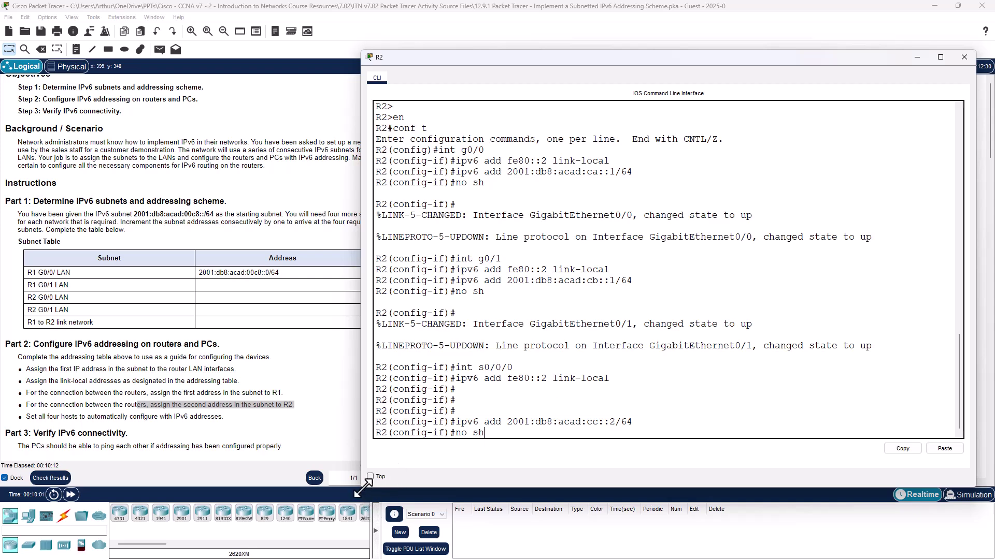
pyautogui.moveTo(362, 486); pyautogui.dragTo(464, 477)
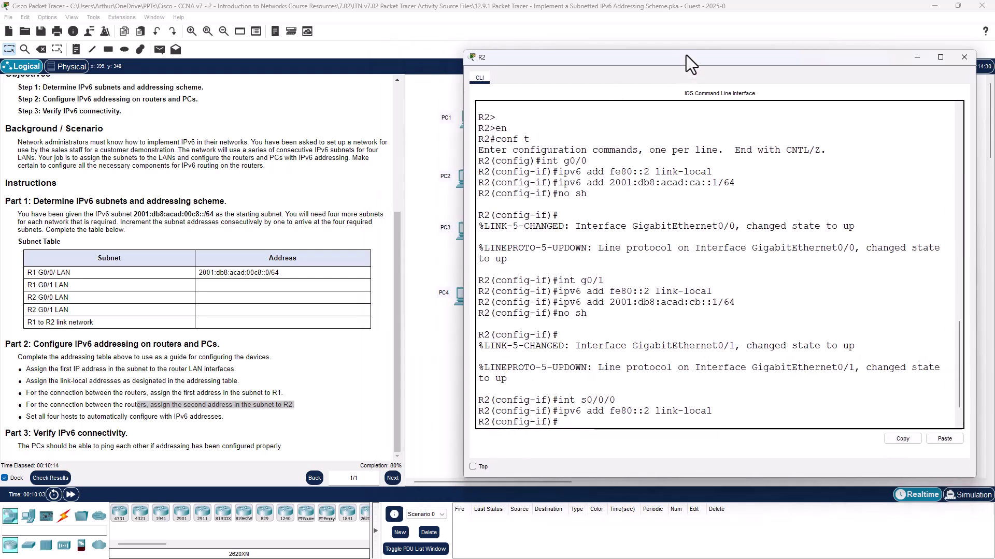
pyautogui.moveTo(686, 52); pyautogui.dragTo(676, 304)
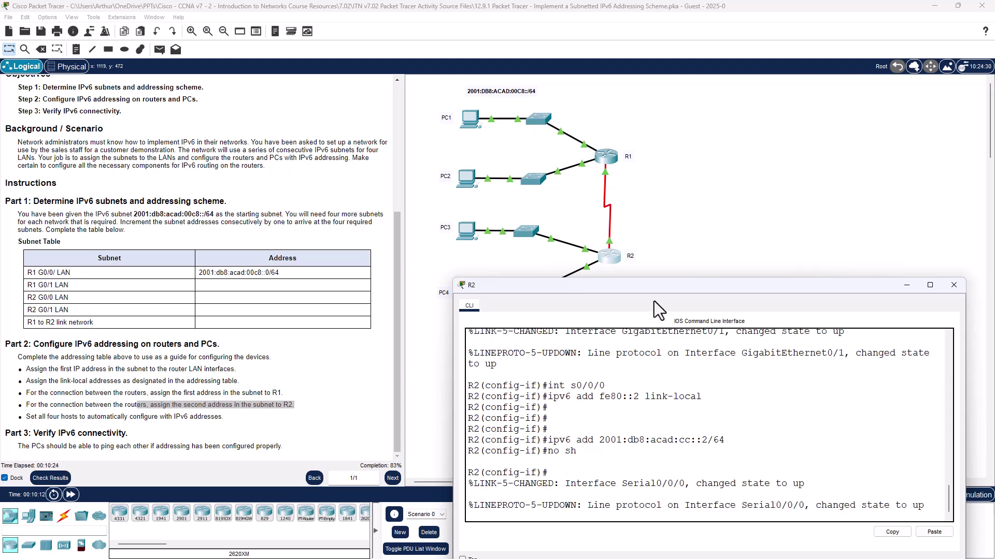
pyautogui.moveTo(659, 280); pyautogui.dragTo(628, 143)
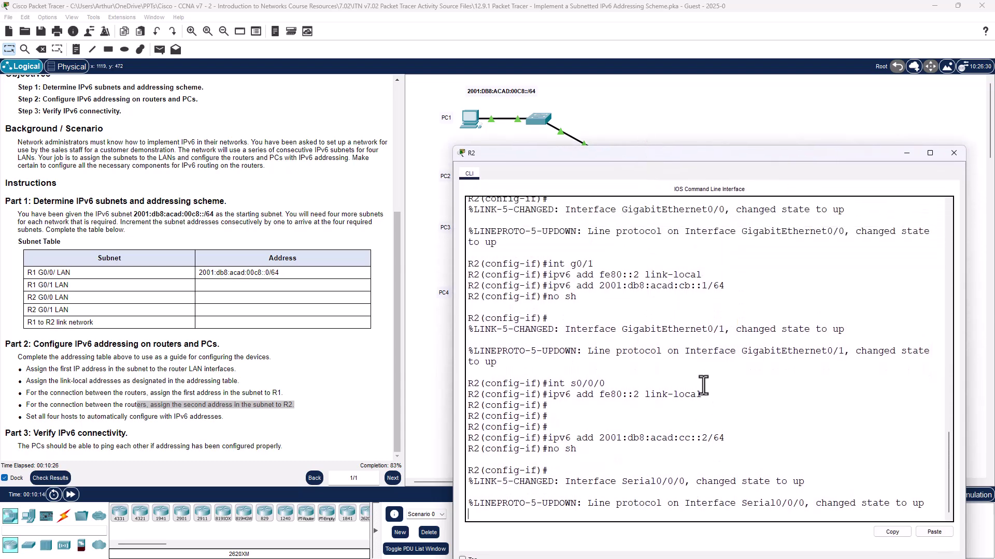
pyautogui.click(952, 154)
pyautogui.click(277, 413)
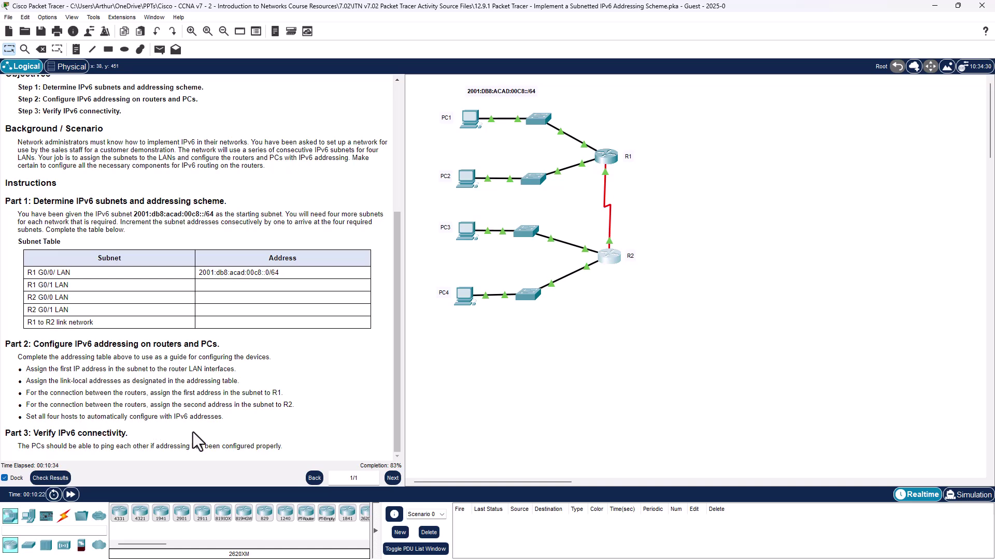
# Set PC1's IPv6 configuration to Automatic and close its window.
pyautogui.click(468, 119)
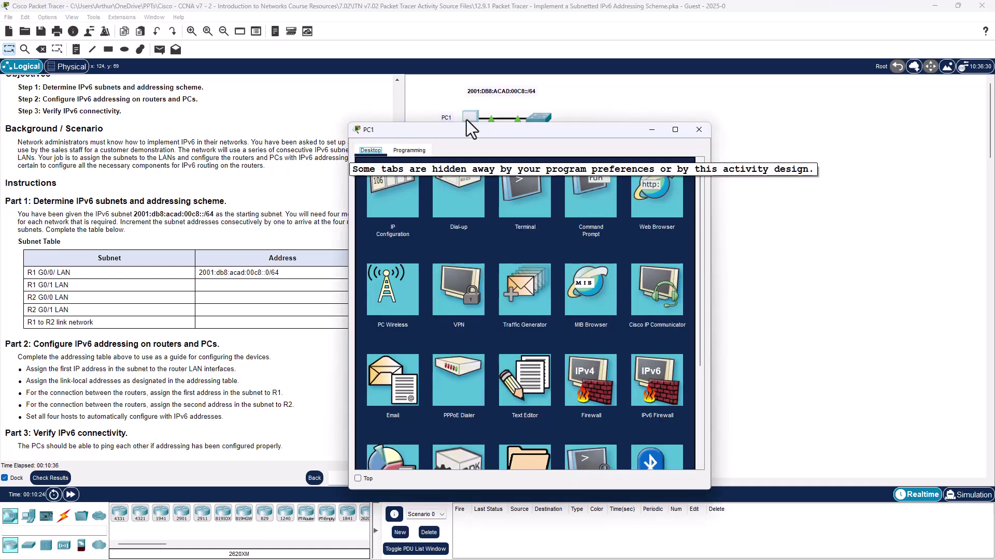
pyautogui.click(392, 204)
pyautogui.click(368, 292)
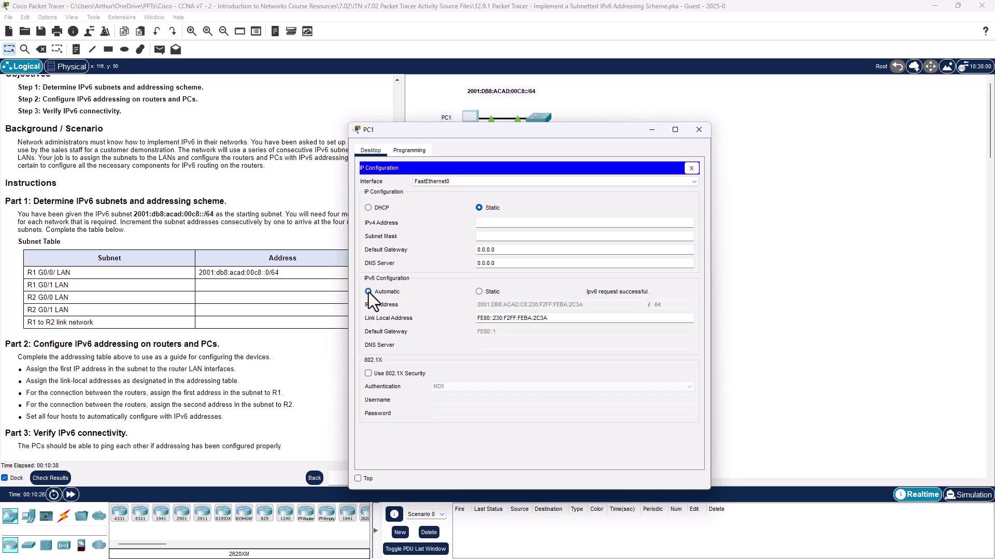
pyautogui.click(699, 130)
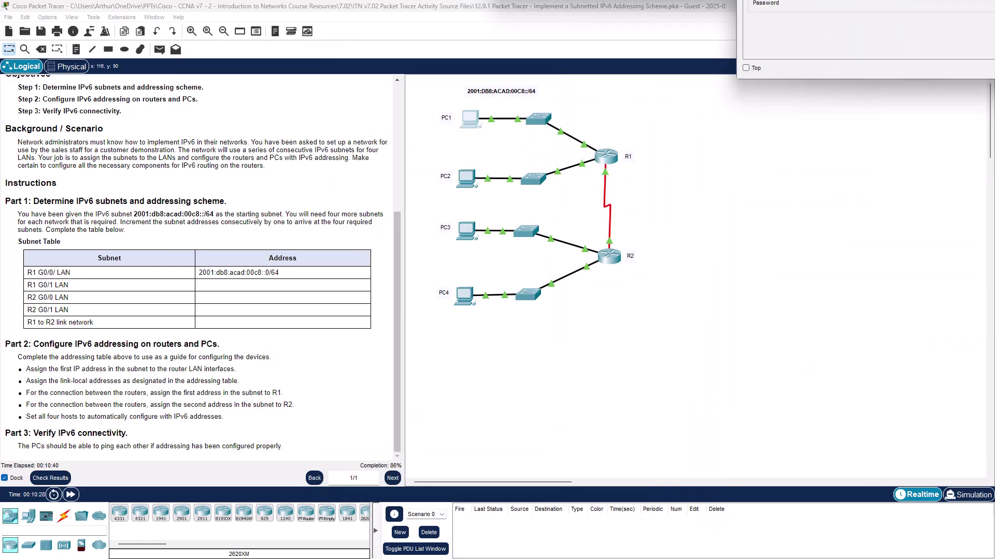
# Set PC2's IPv6 configuration to Automatic and move its window out of the way.
pyautogui.click(466, 178)
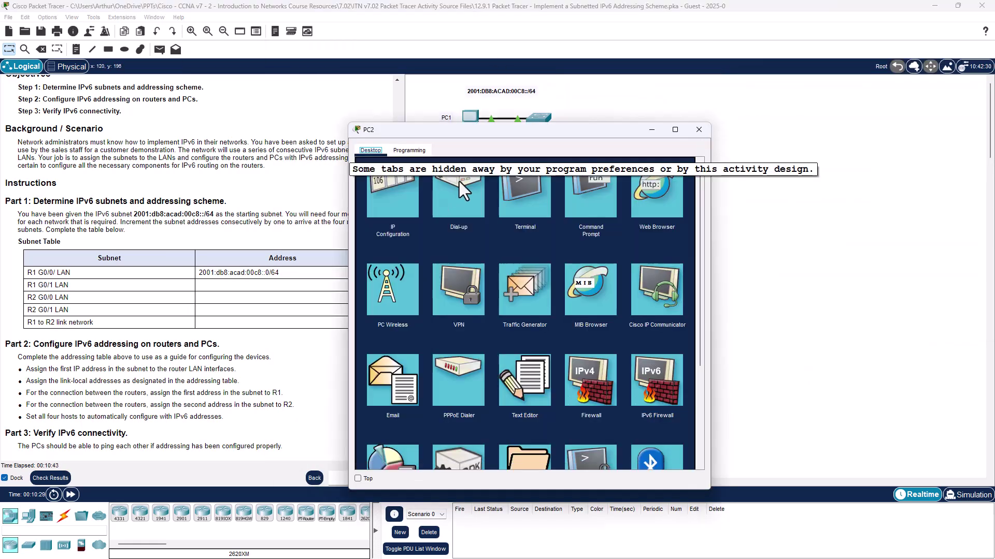
pyautogui.click(384, 203)
pyautogui.click(367, 292)
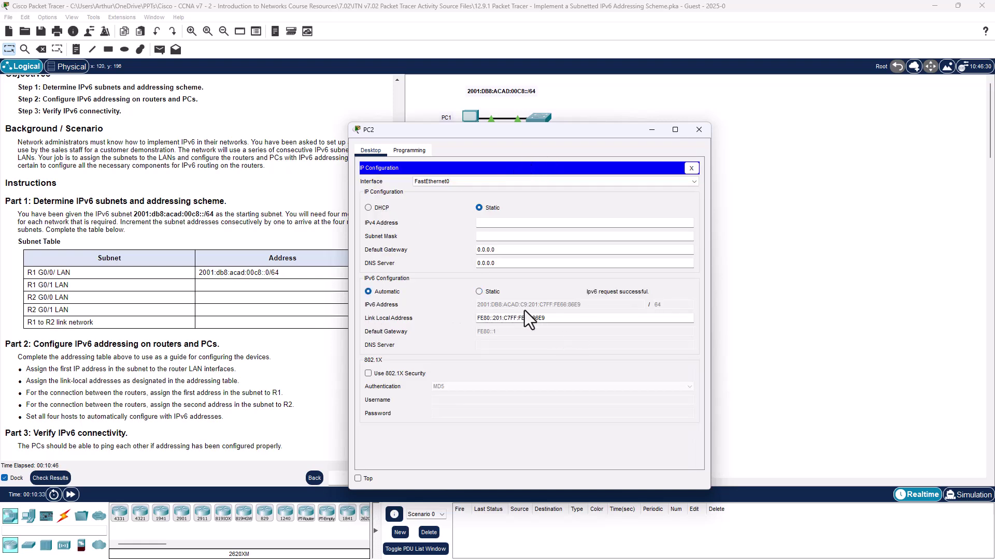
pyautogui.moveTo(499, 128); pyautogui.dragTo(233, 0)
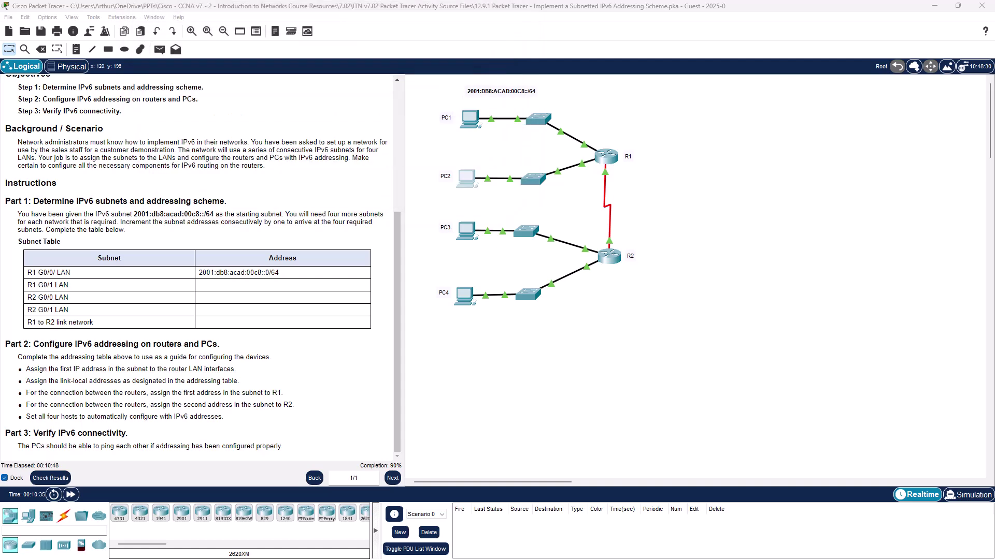
# Set PC3's IPv6 configuration to Automatic and move its window out of the way.
pyautogui.click(466, 233)
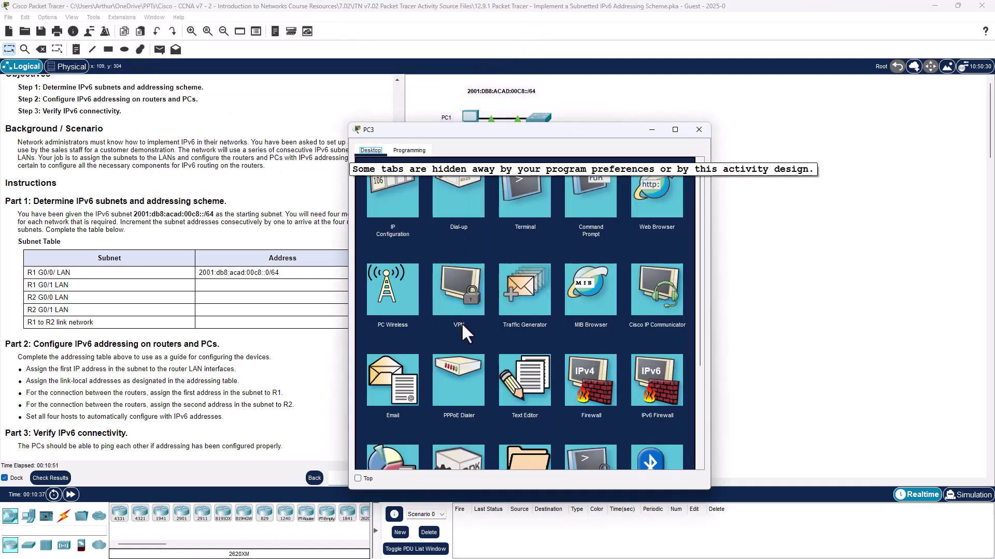
pyautogui.click(402, 198)
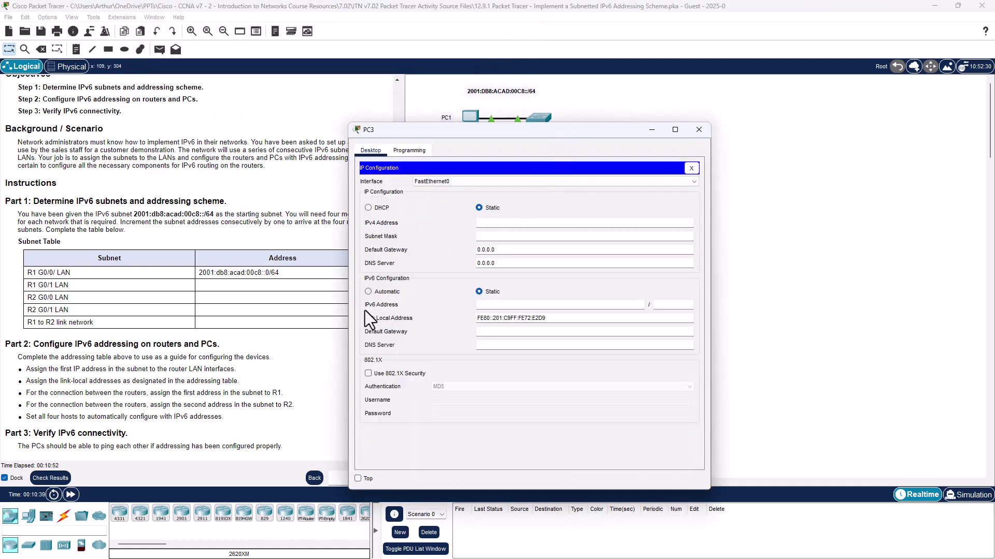
pyautogui.click(373, 291)
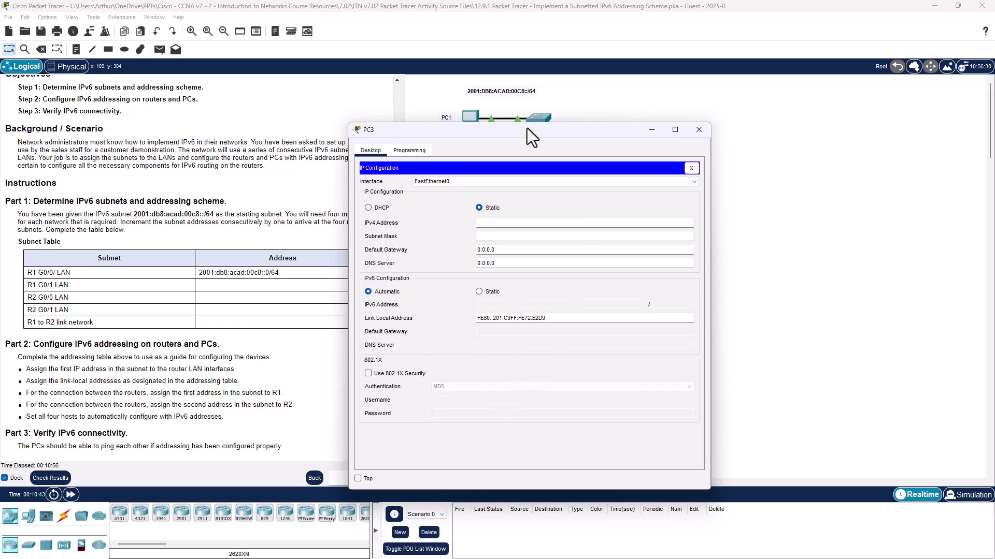
pyautogui.moveTo(527, 128); pyautogui.dragTo(994, 15)
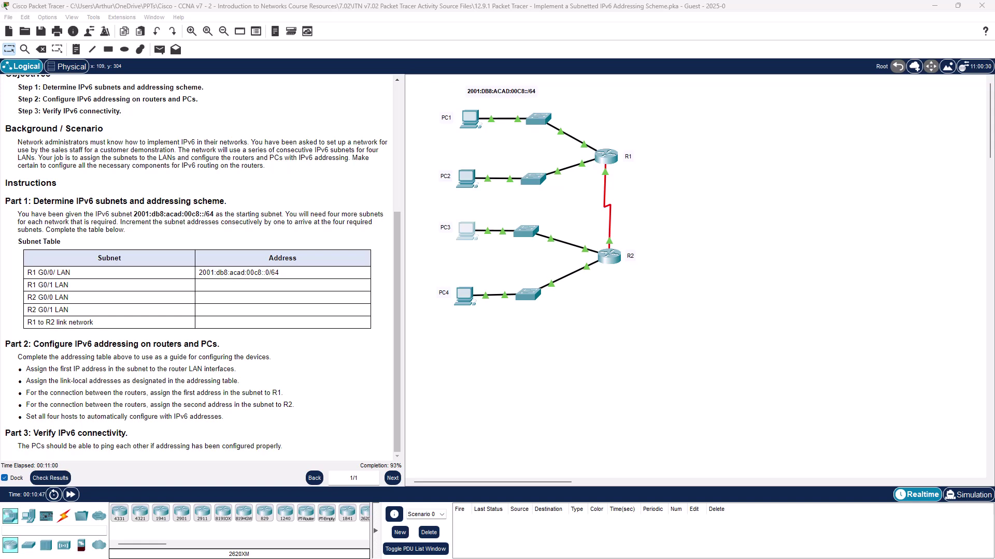
# Set PC4's IPv6 configuration to Automatic.
pyautogui.click(464, 298)
pyautogui.click(393, 190)
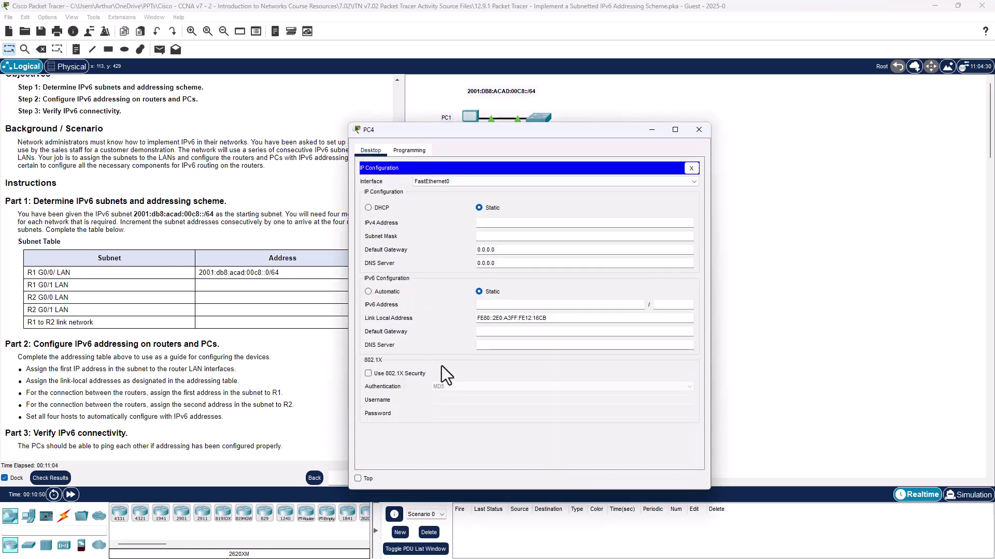
pyautogui.click(368, 291)
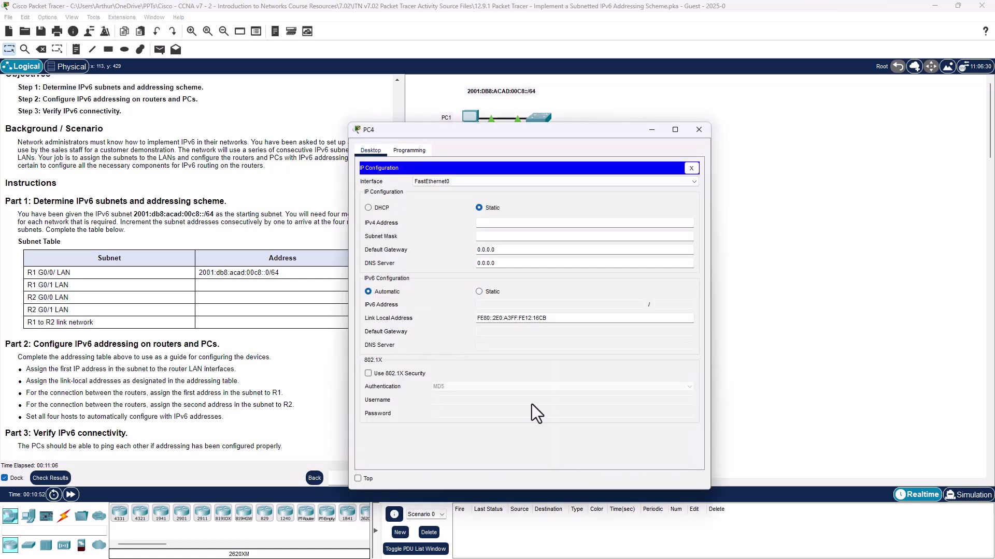
pyautogui.click(698, 129)
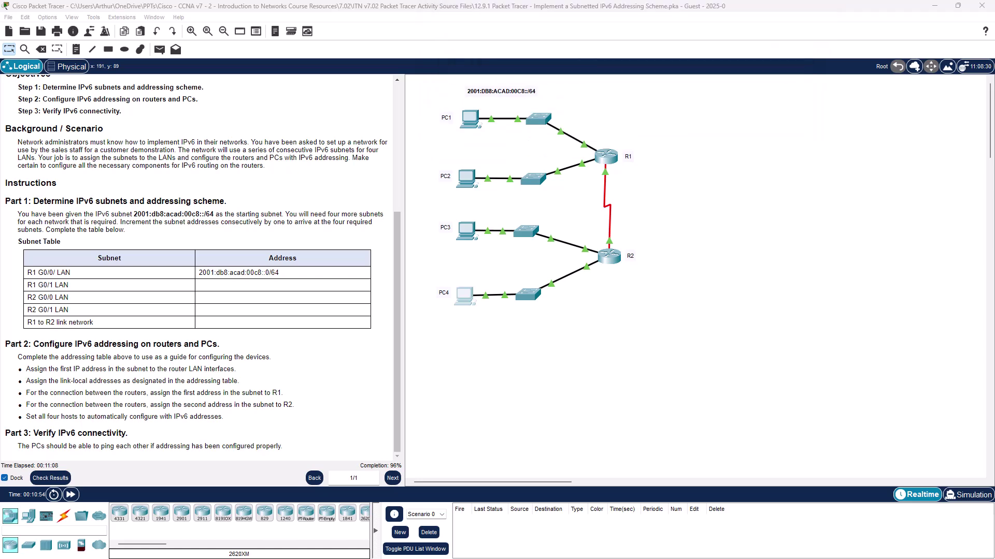
# Retry PC3's IPv6 autoconfiguration by switching it to Static and back to Automatic, and close the PC3 and PC4 windows.
pyautogui.moveTo(725, 2); pyautogui.dragTo(747, 114)
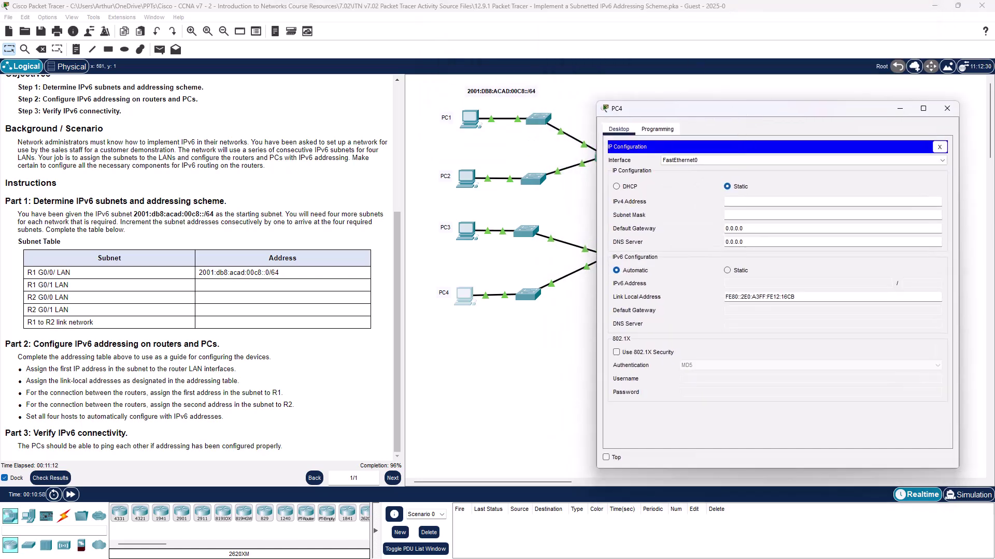
pyautogui.moveTo(726, 1); pyautogui.dragTo(521, 111)
pyautogui.click(457, 260)
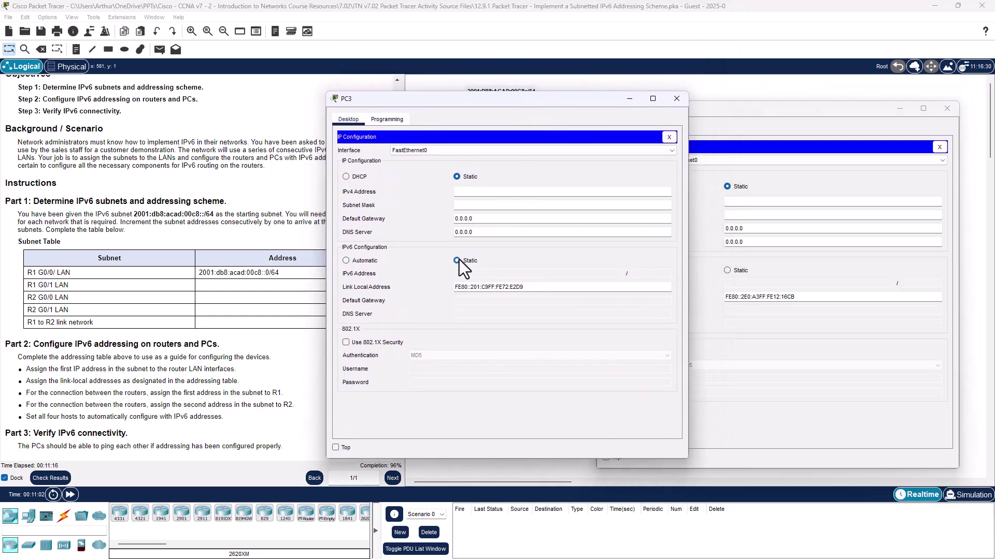
pyautogui.click(346, 260)
pyautogui.click(676, 98)
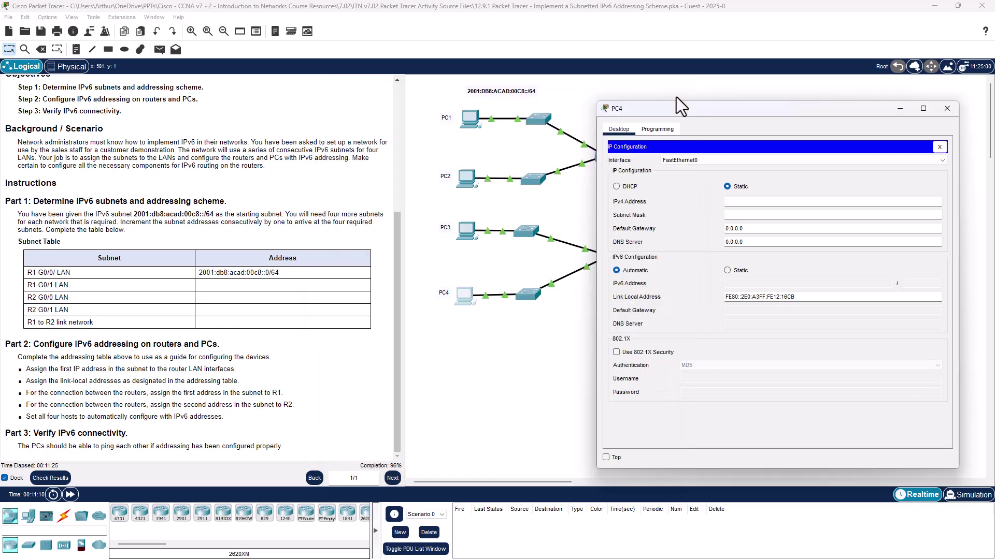
pyautogui.click(946, 110)
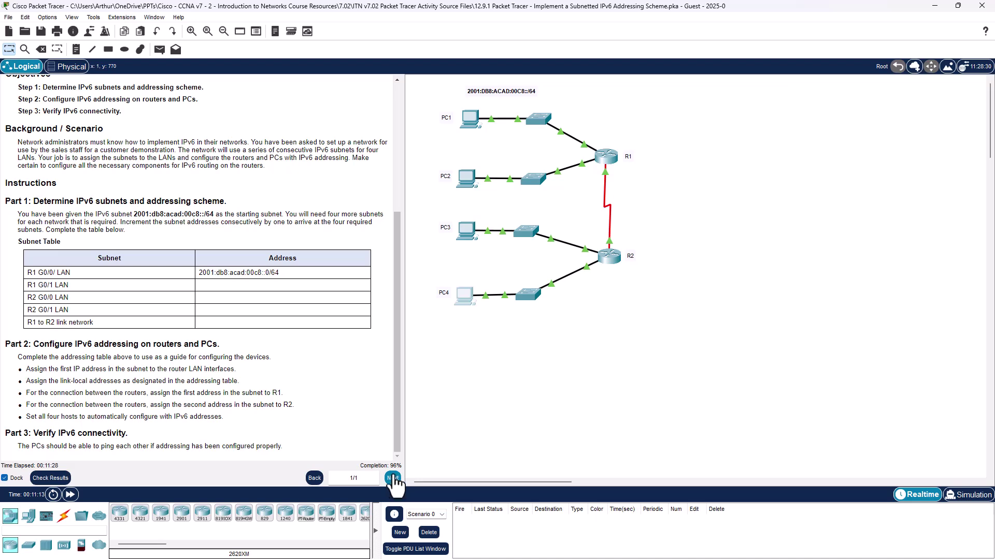
# Check PC4's IPv6 configuration for an assigned address and review the addressing table in the instructions.
pyautogui.click(455, 297)
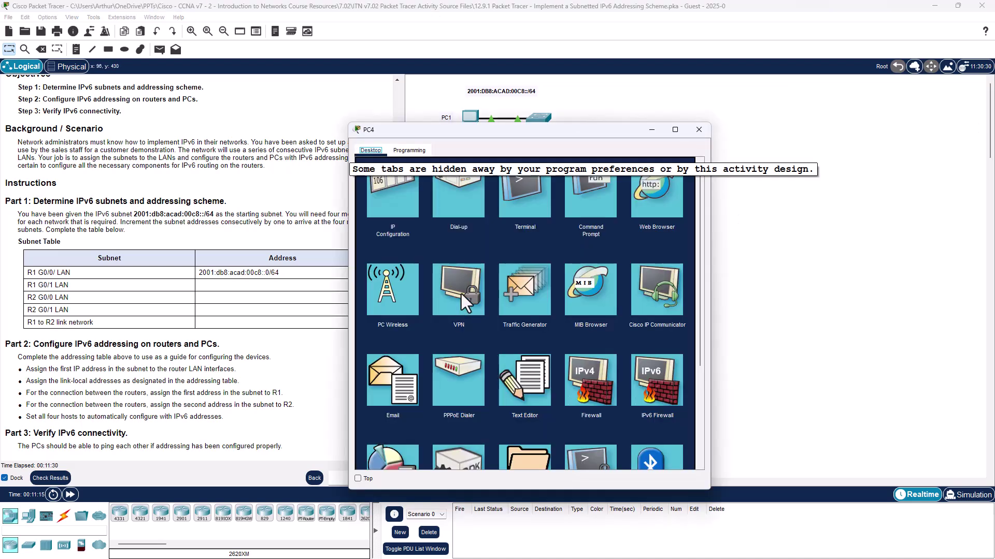
pyautogui.click(381, 202)
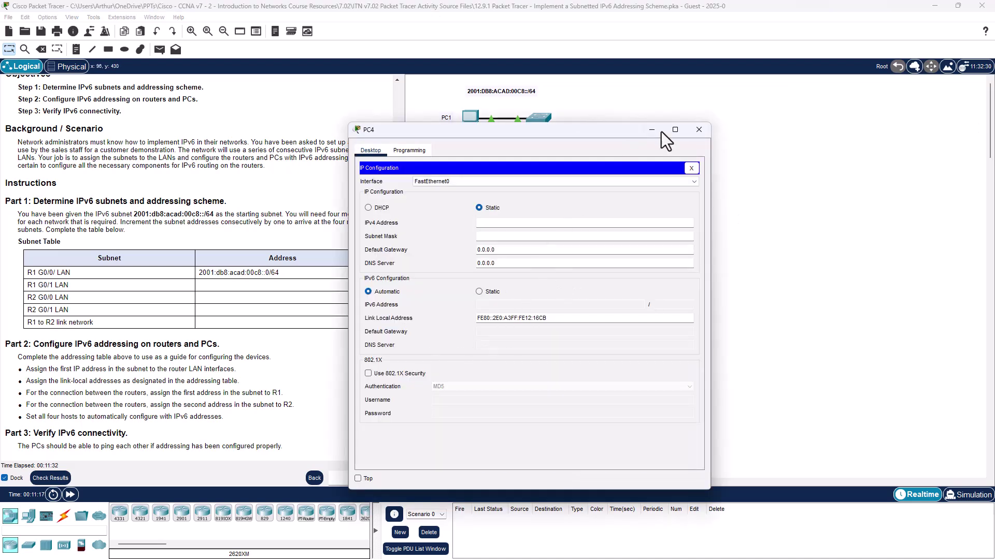
pyautogui.click(700, 129)
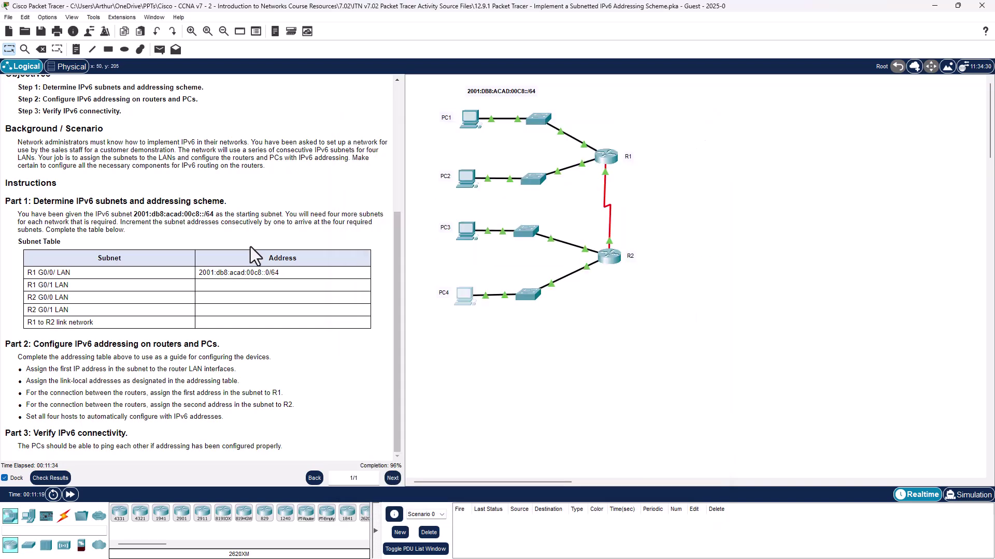
pyautogui.scroll(5, 250, 254)
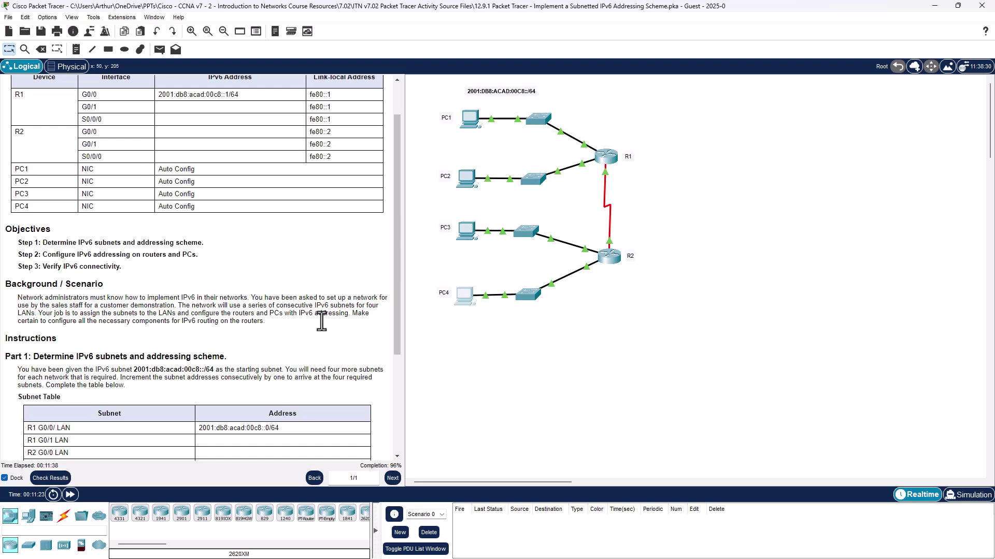
# Reopen R2's command line, review the s0/0/0 commands in a wider window, and leave configuration mode with end.
pyautogui.click(616, 255)
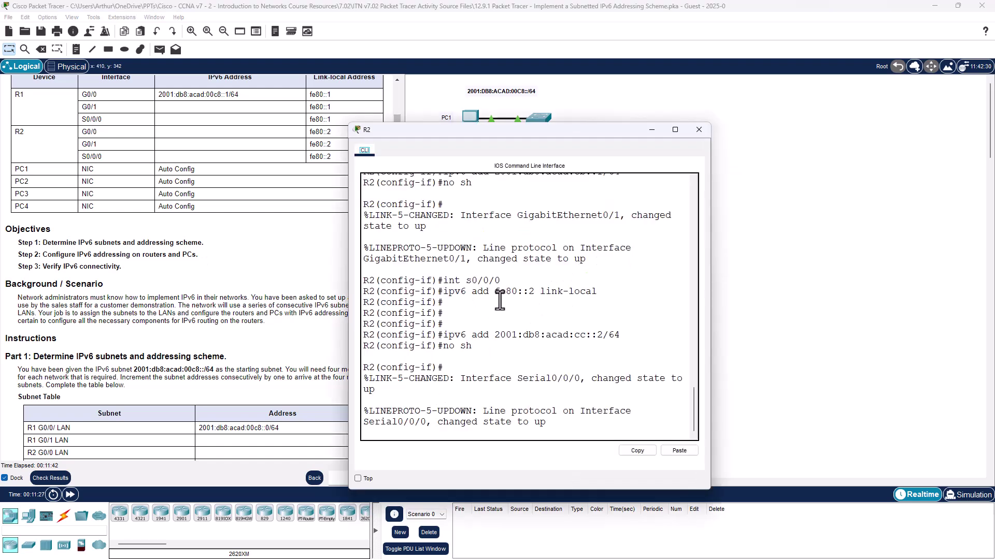
pyautogui.moveTo(507, 291); pyautogui.dragTo(556, 288)
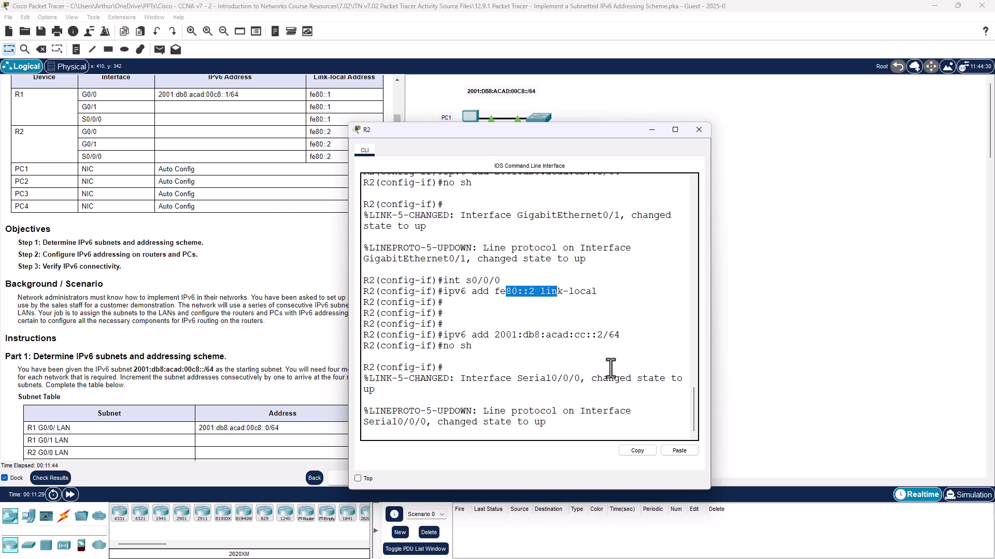
pyautogui.moveTo(710, 389); pyautogui.dragTo(908, 384)
pyautogui.click(772, 371)
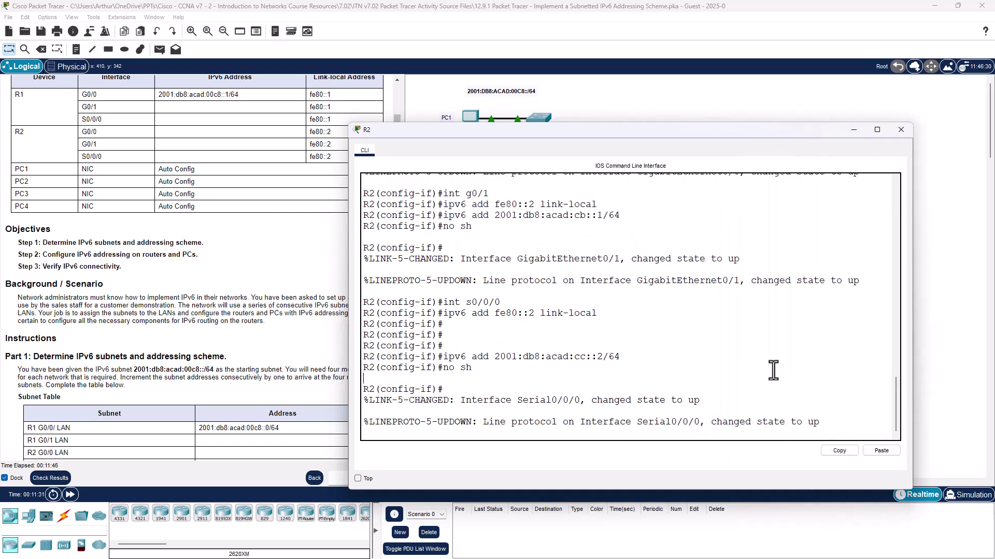
pyautogui.press('Return')
pyautogui.press('Return')
pyautogui.press('Return')
pyautogui.press('Return')
pyautogui.write('end')
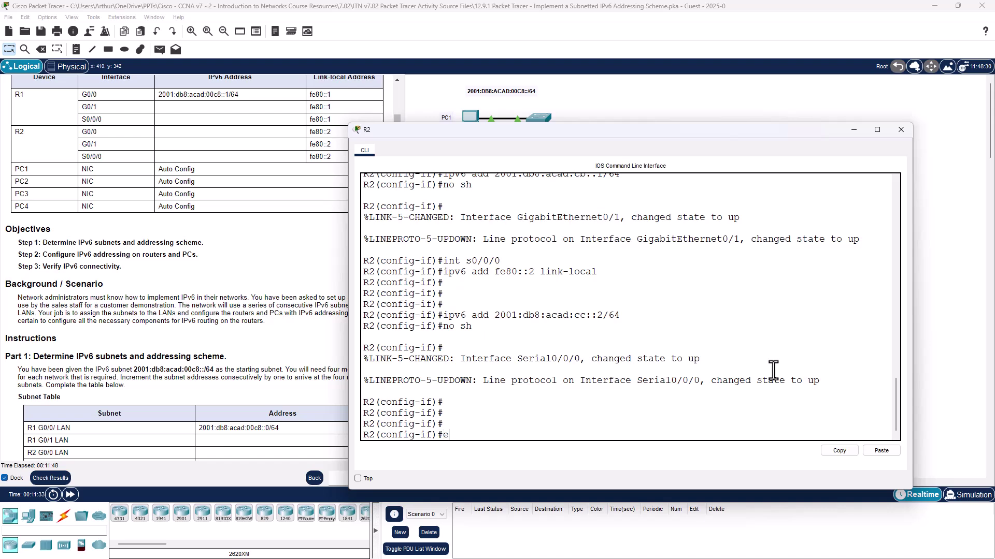
pyautogui.press('Return')
pyautogui.press('Return')
pyautogui.press('Return')
pyautogui.press('Return')
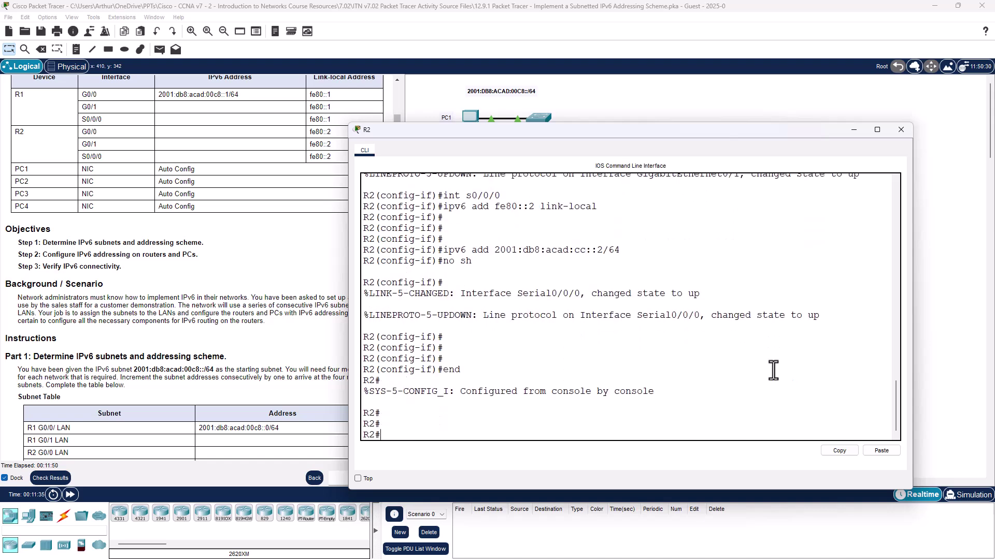
# Run sho ipv6 int brief on R2 and examine the link-local and global addresses of g0/0 and g0/1.
pyautogui.write('sho ipv6 int brief')
pyautogui.press('Return')
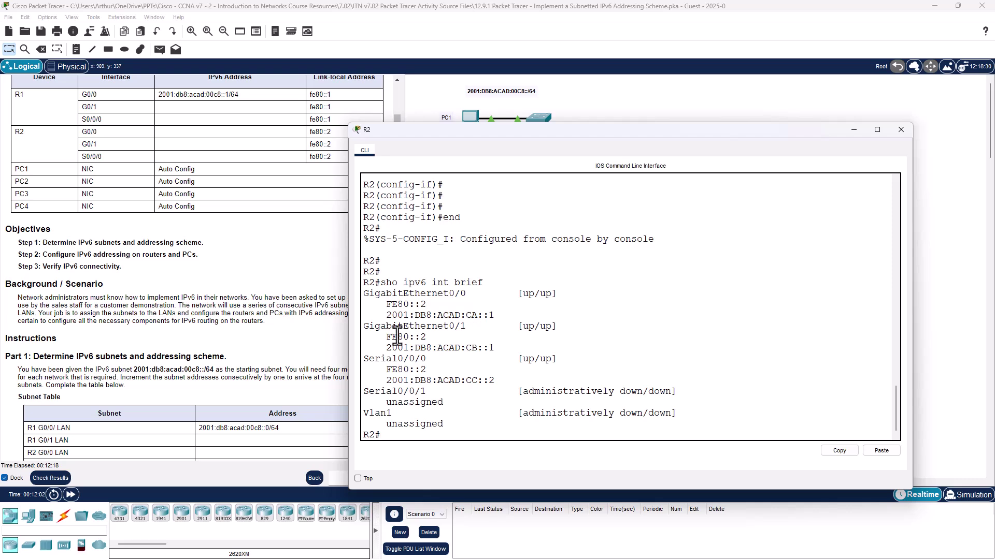
pyautogui.moveTo(384, 334); pyautogui.dragTo(438, 337)
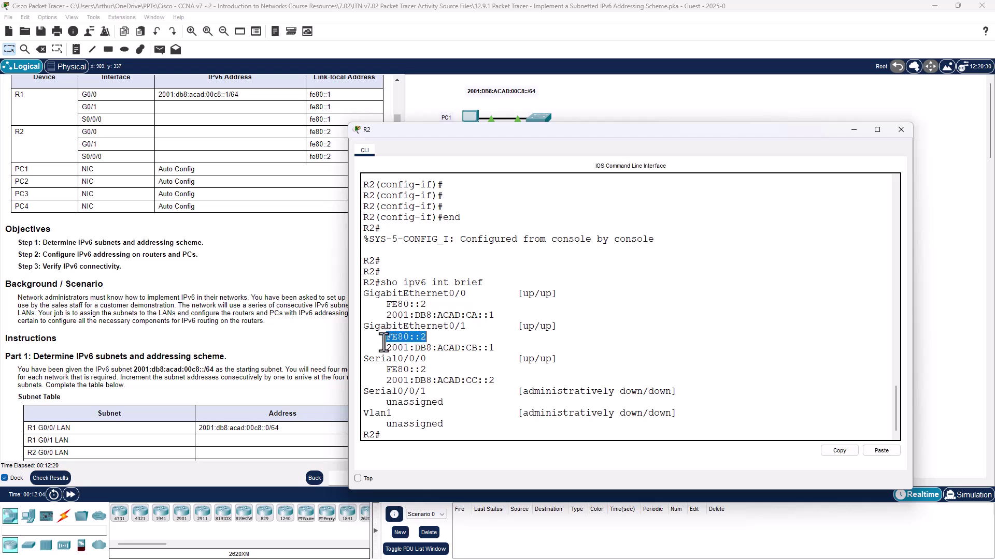
pyautogui.moveTo(381, 348); pyautogui.dragTo(499, 349)
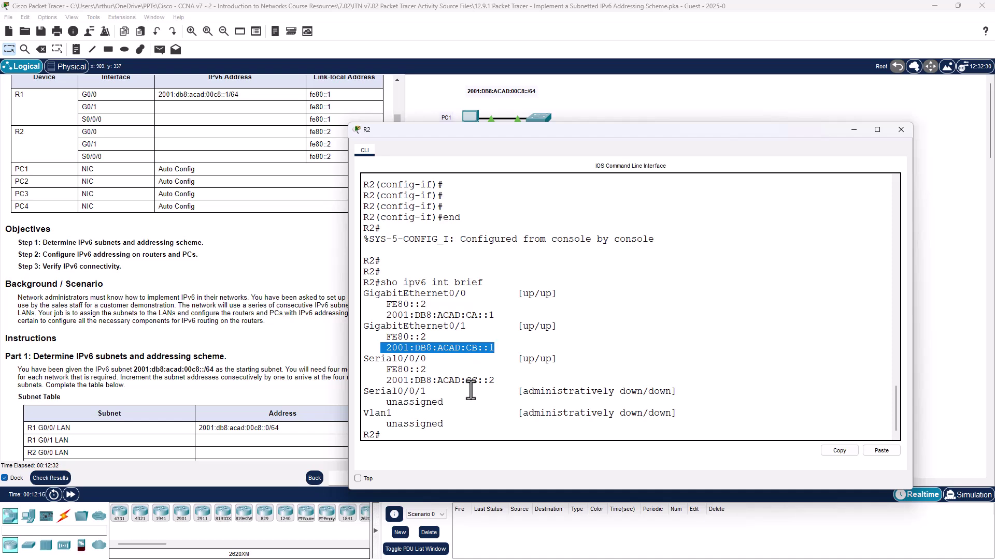
pyautogui.moveTo(393, 315); pyautogui.dragTo(489, 318)
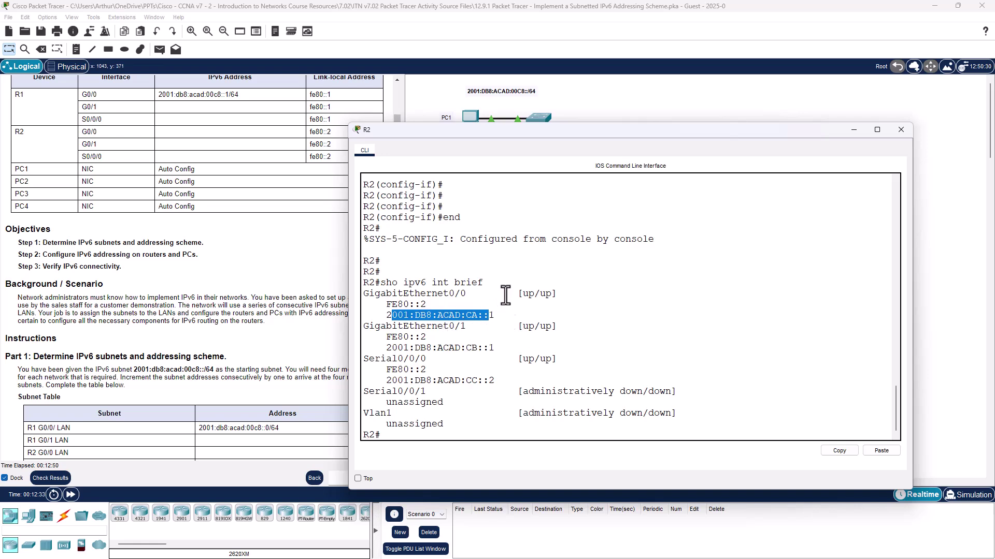
# Close R2's window, retry PC4's IPv6 autoconfiguration by switching it to Static and back to Automatic, and close PC4.
pyautogui.click(900, 129)
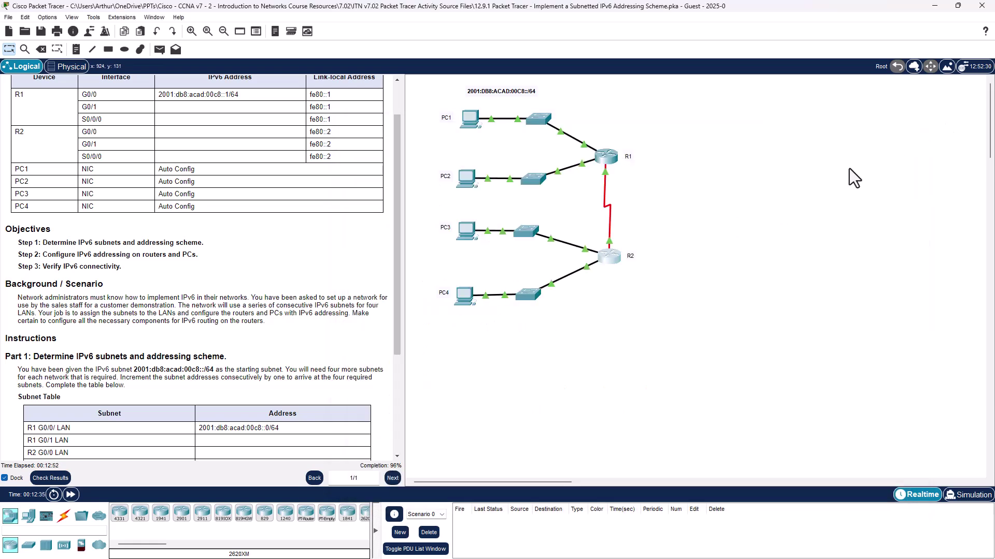
pyautogui.click(465, 296)
pyautogui.click(387, 225)
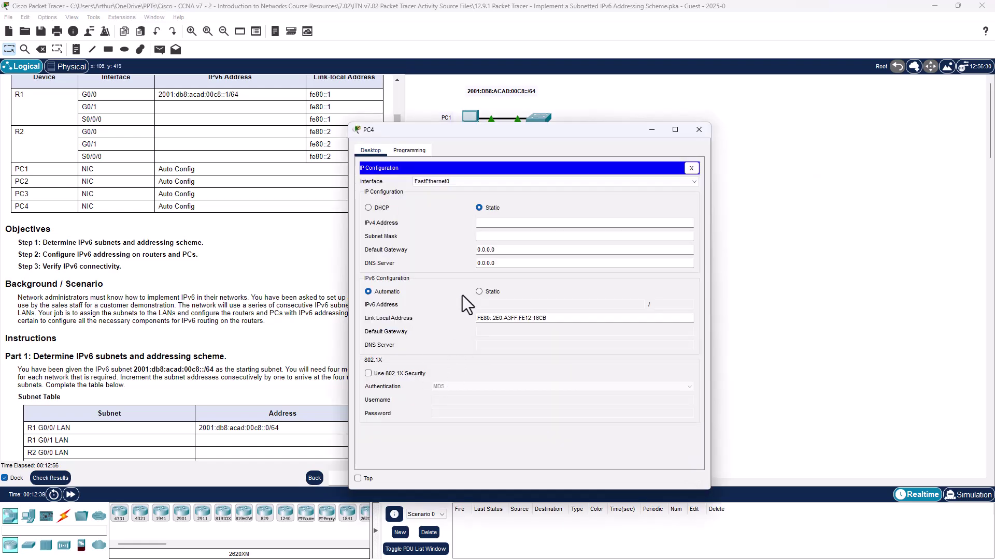
pyautogui.click(478, 290)
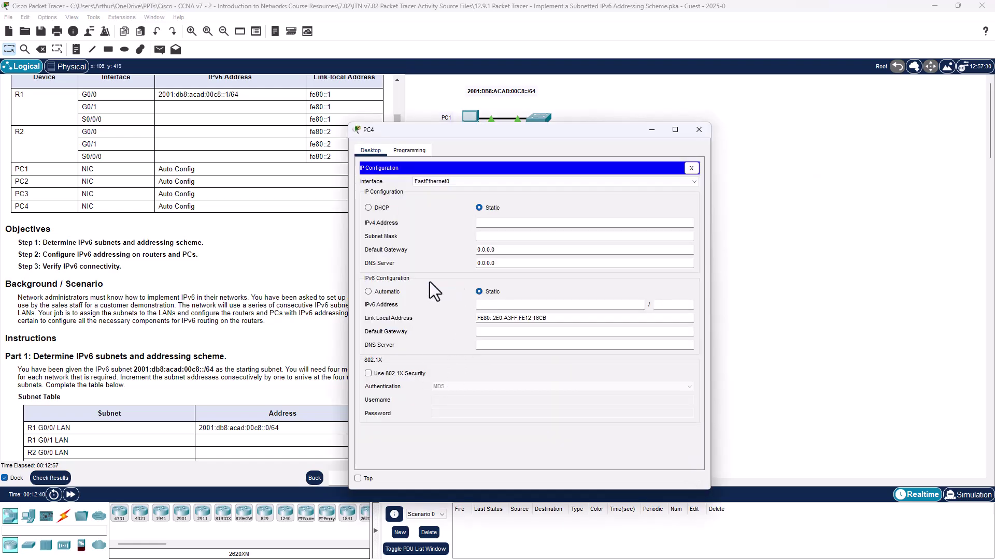
pyautogui.click(377, 293)
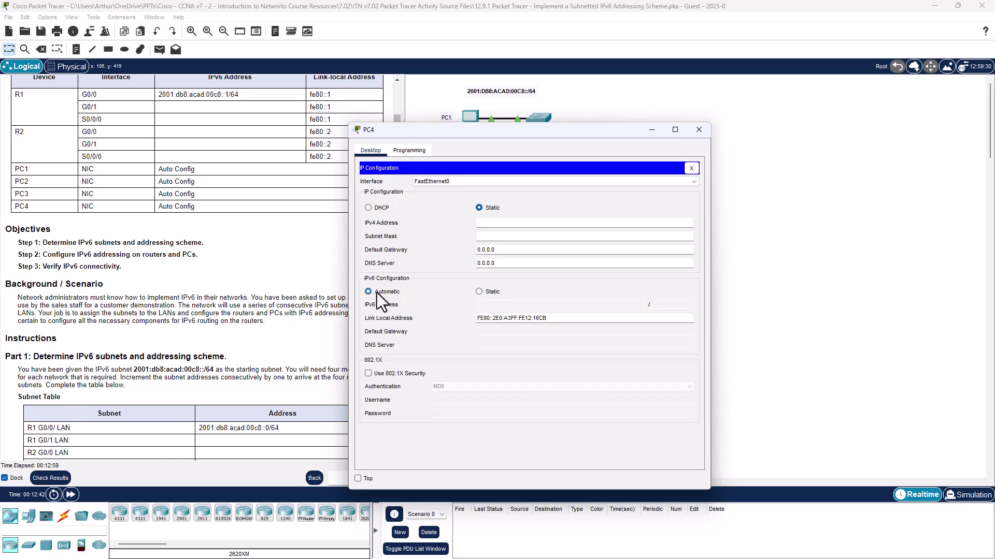
pyautogui.click(703, 126)
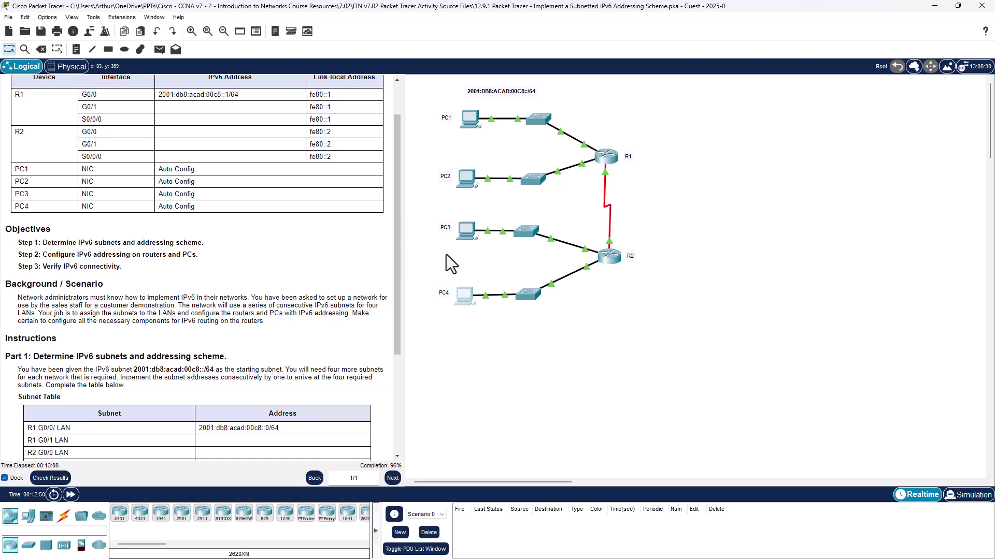
# Check the activity results, review the assessment items down to R2's IPv6 Unicast Routing entry, and close the results.
pyautogui.click(51, 478)
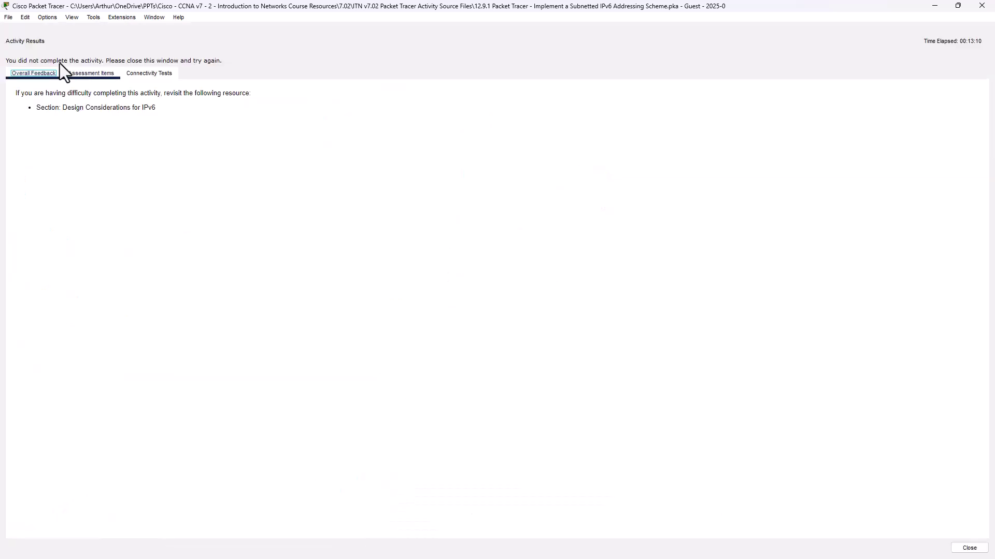
pyautogui.click(79, 73)
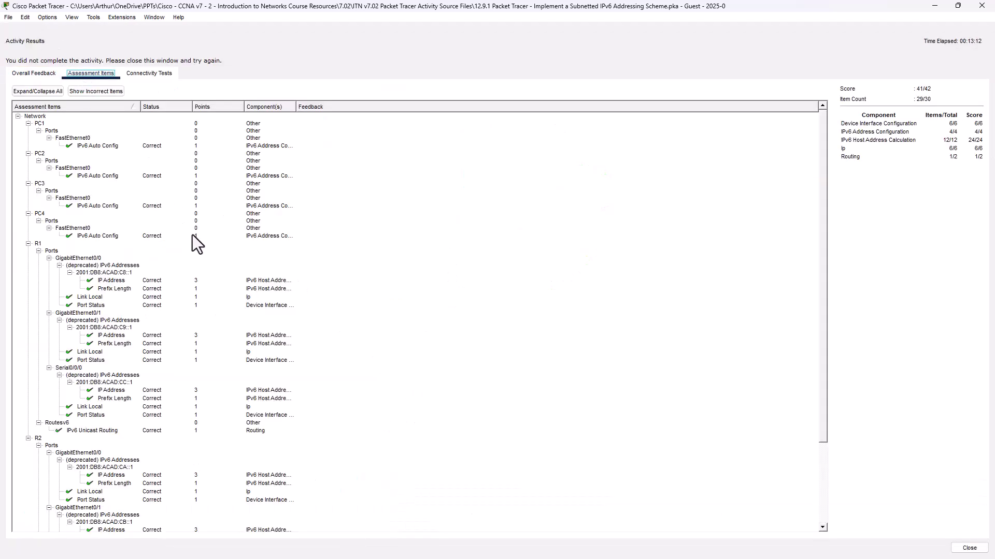
pyautogui.scroll(-4, 191, 235)
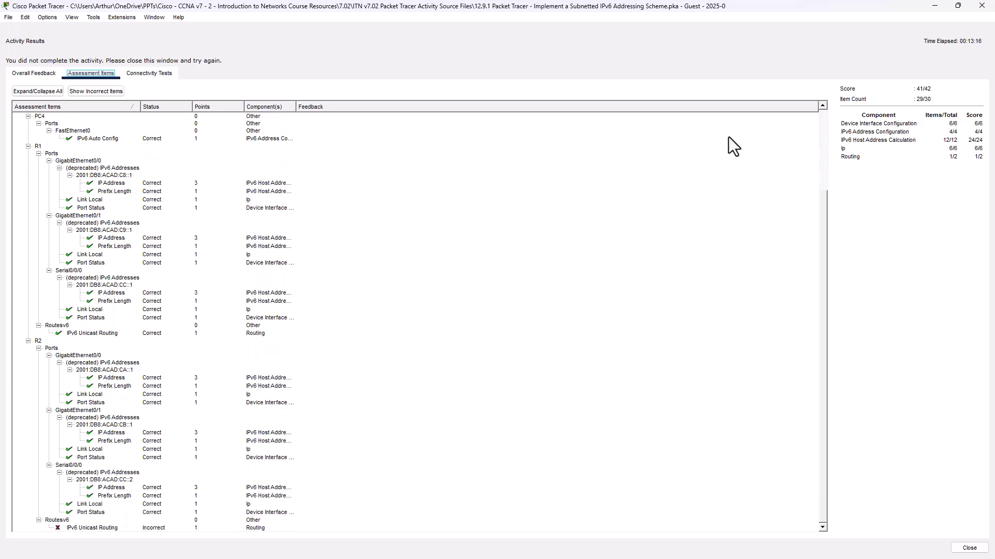
pyautogui.click(86, 527)
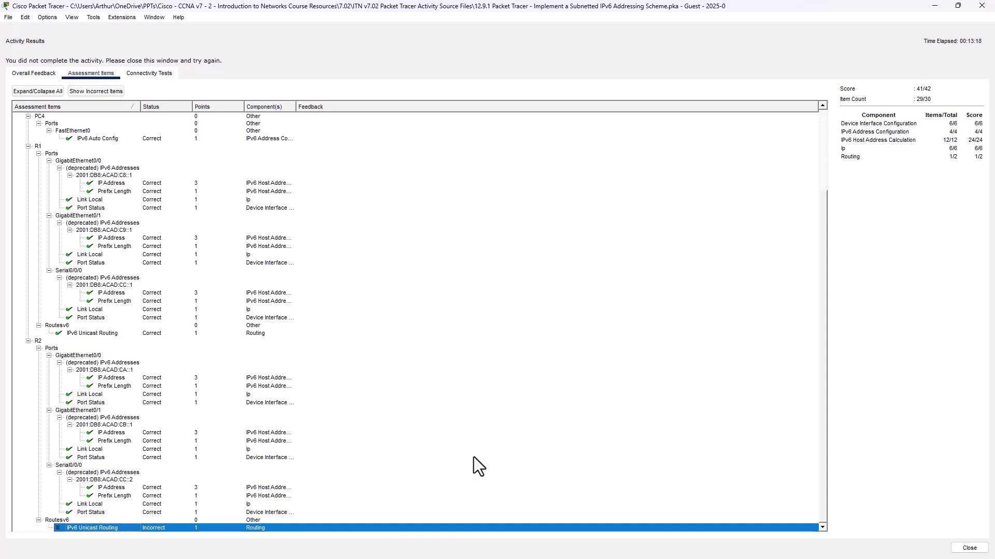
pyautogui.click(976, 7)
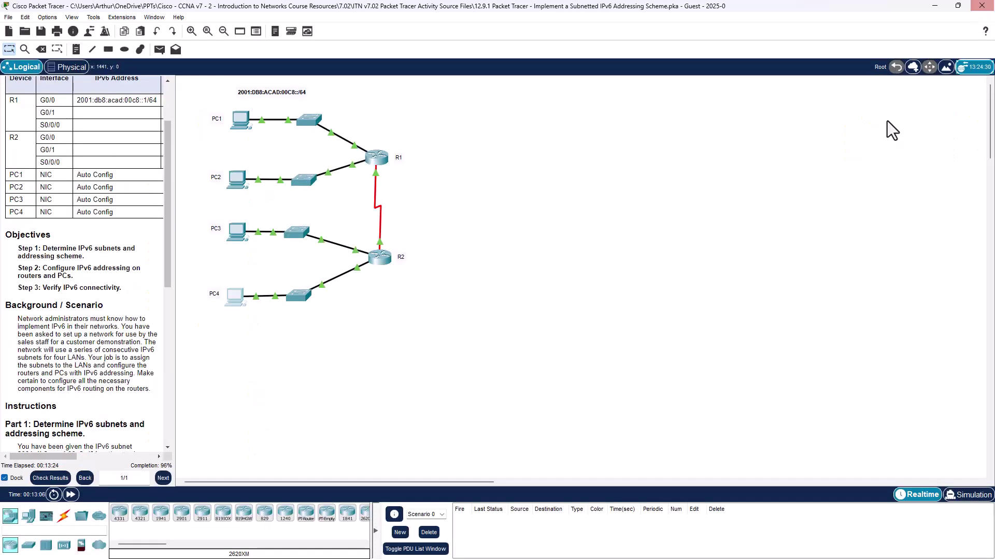
# Open R2's command line and enter global configuration mode with conf t.
pyautogui.click(380, 258)
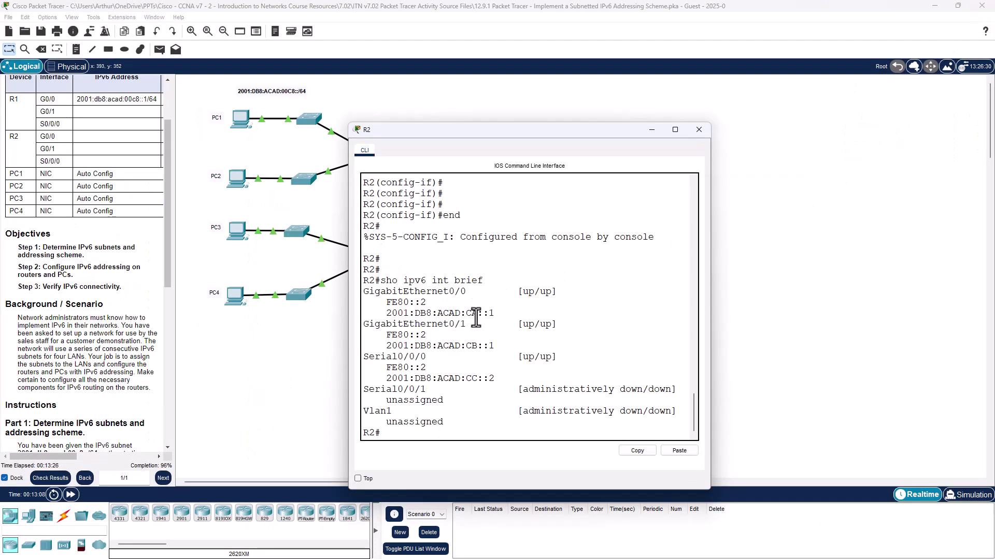
pyautogui.press('Return')
pyautogui.press('Return')
pyautogui.write('conf')
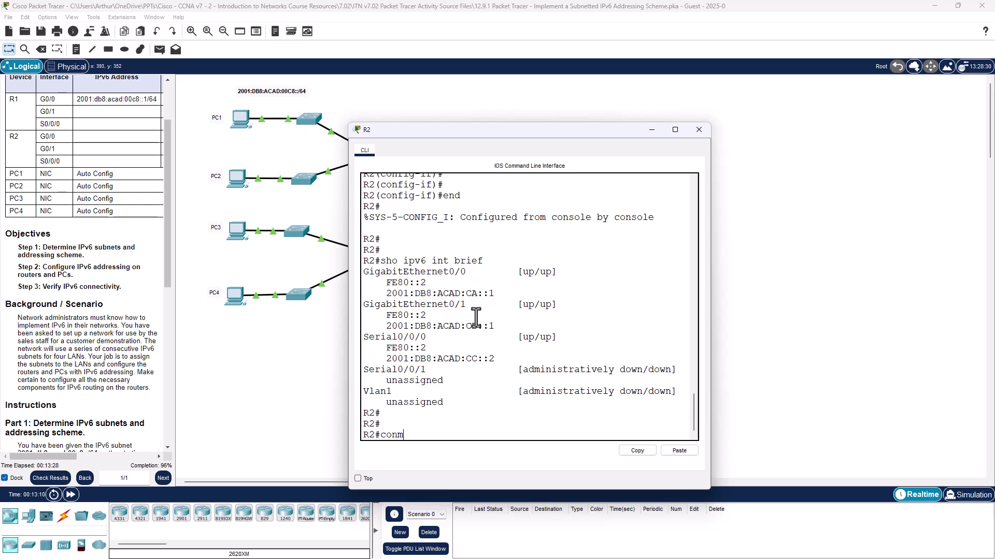
pyautogui.press('BackSpace')
pyautogui.press('BackSpace')
pyautogui.press('BackSpace')
pyautogui.press('BackSpace')
pyautogui.write('conf t')
pyautogui.press('Return')
pyautogui.press('Return')
pyautogui.press('Return')
pyautogui.press('Return')
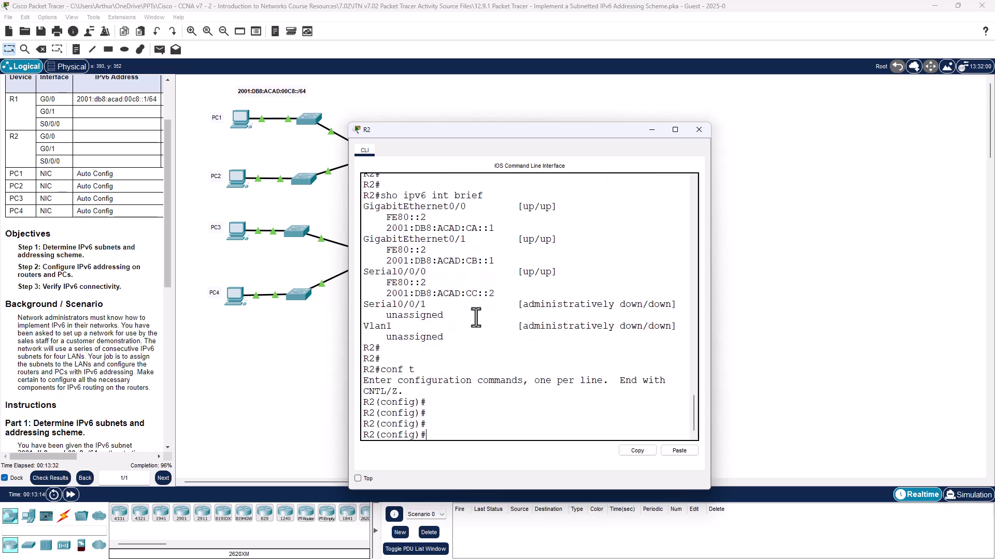
# Enable IPv6 routing on R2 with ipv6 unicast-routing and close the router's window.
pyautogui.write('ipv6 un')
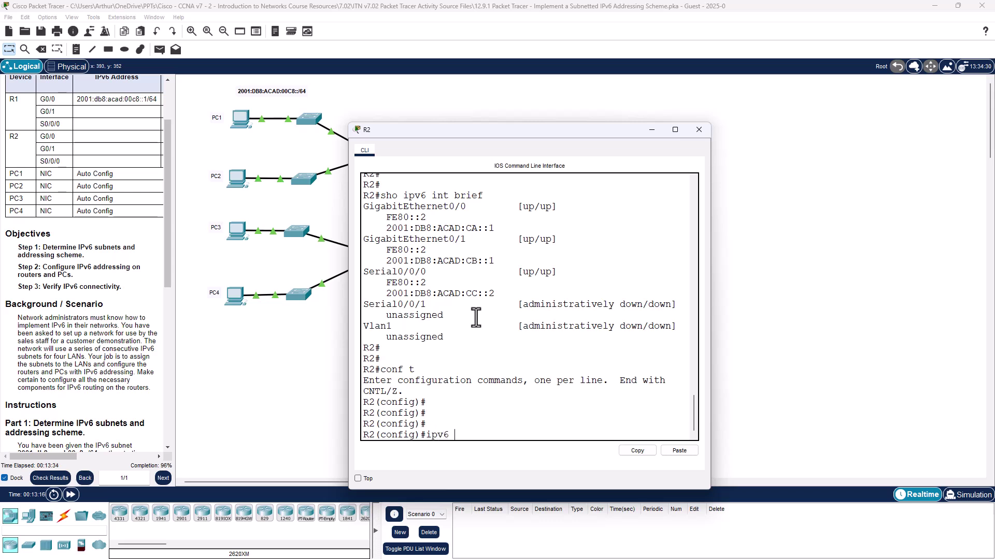
pyautogui.press('Tab')
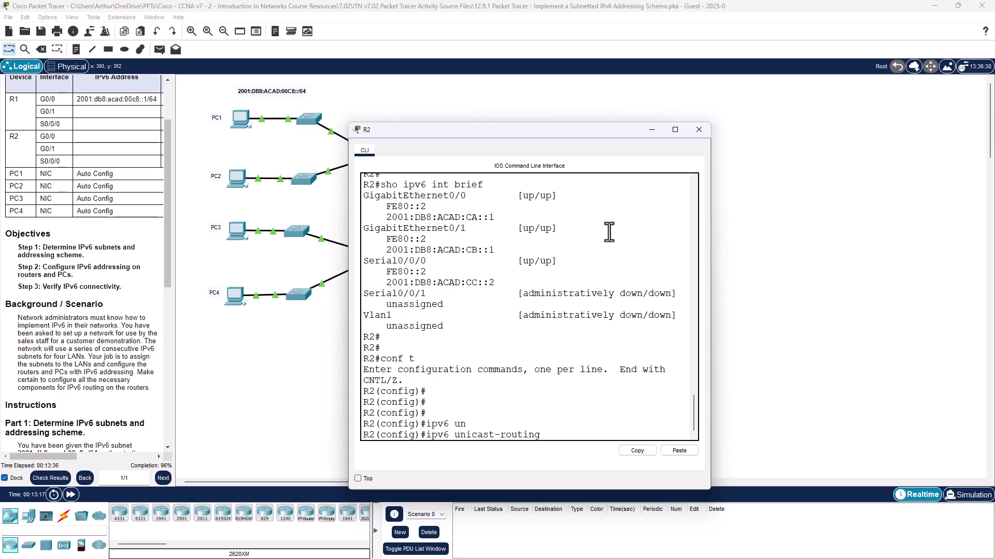
pyautogui.press('Return')
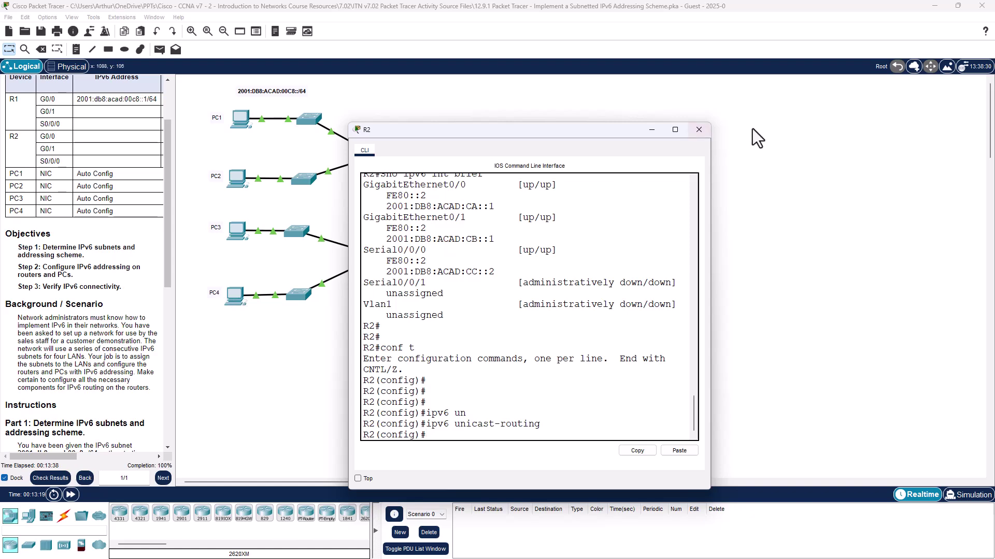
pyautogui.click(698, 130)
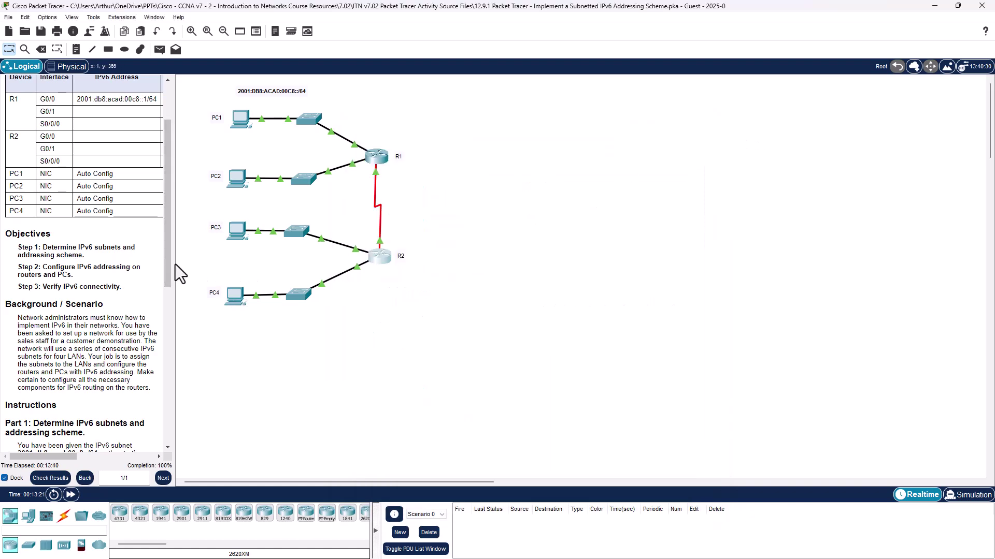
# Widen the instructions pane and check the IPv6 address and default gateway assigned to PC3 and PC4, closing each window.
pyautogui.moveTo(172, 263); pyautogui.dragTo(328, 273)
pyautogui.click(389, 231)
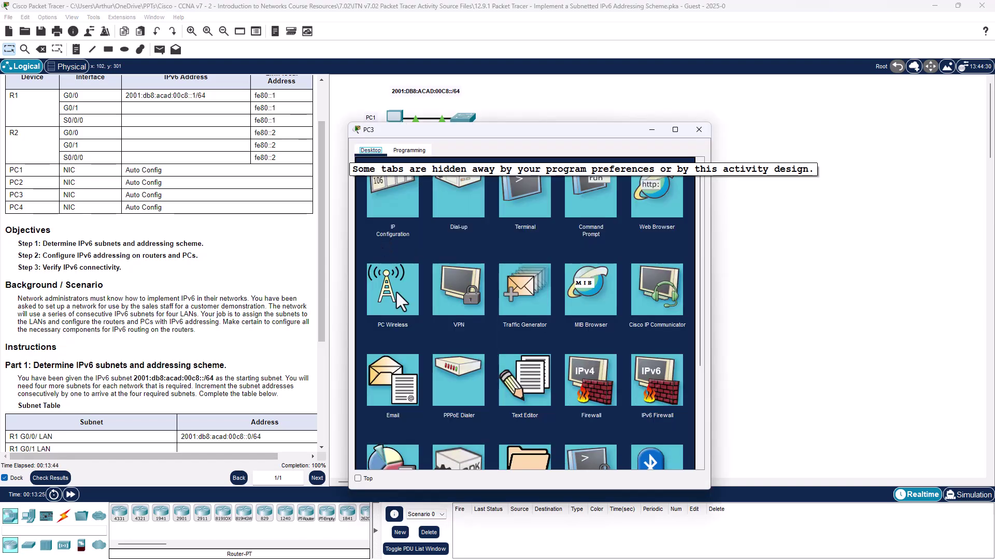
pyautogui.click(400, 204)
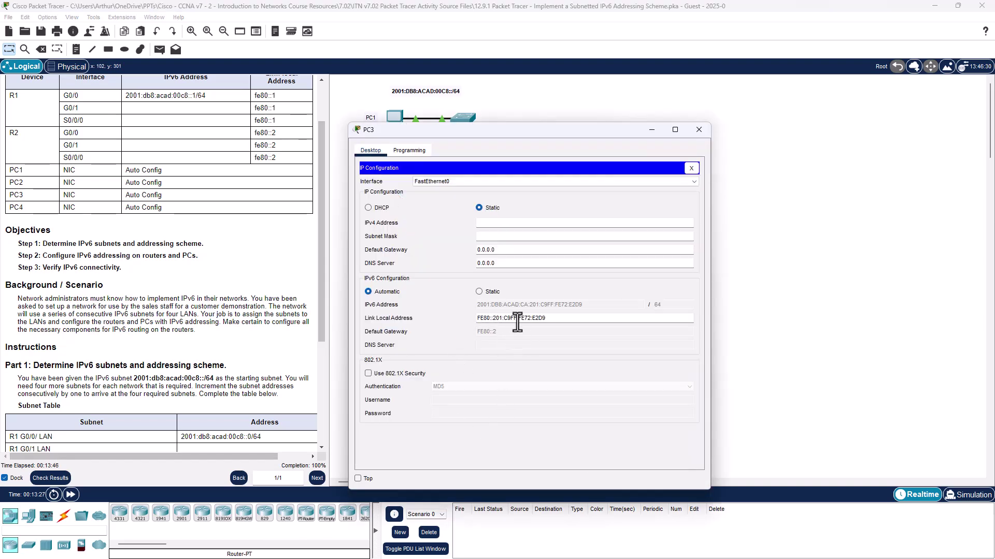
pyautogui.click(697, 130)
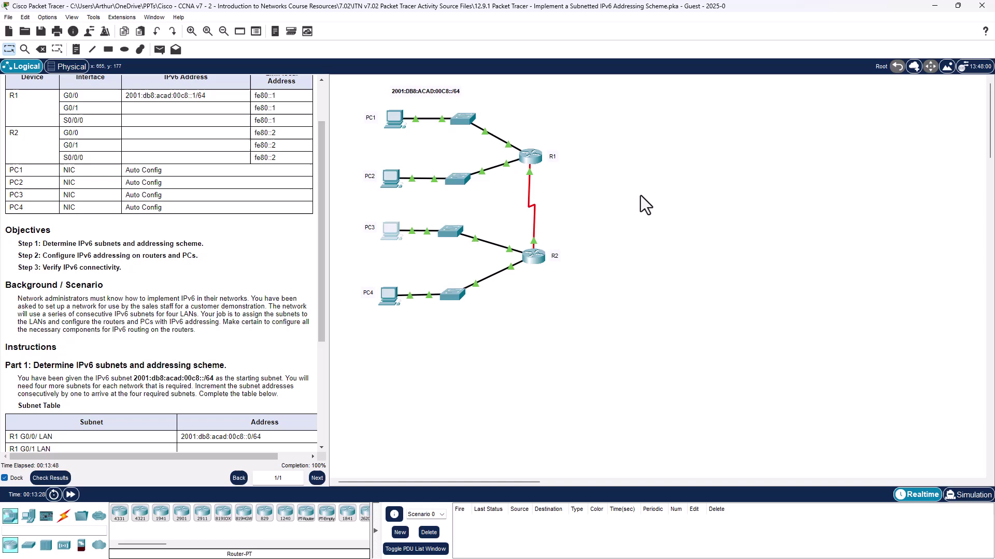
pyautogui.click(384, 293)
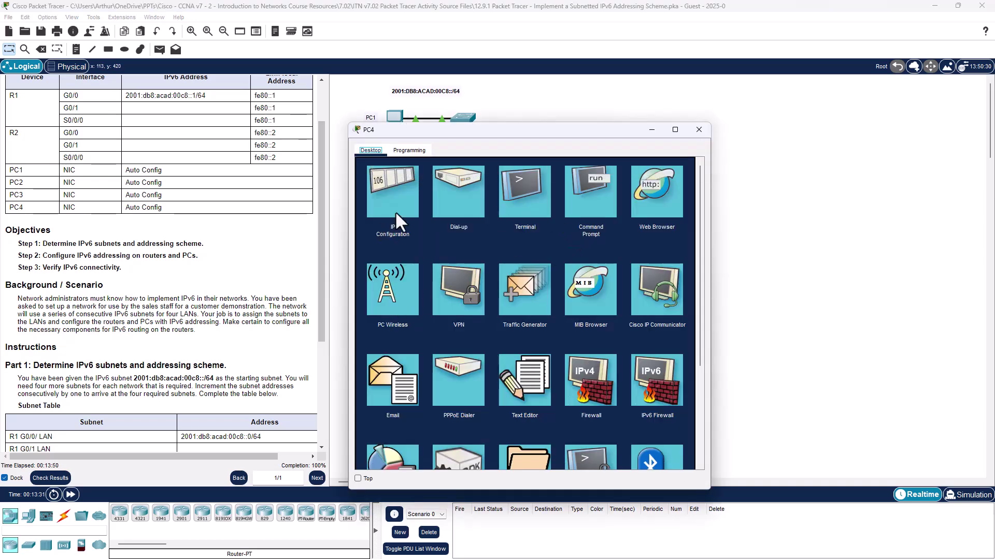
pyautogui.click(395, 211)
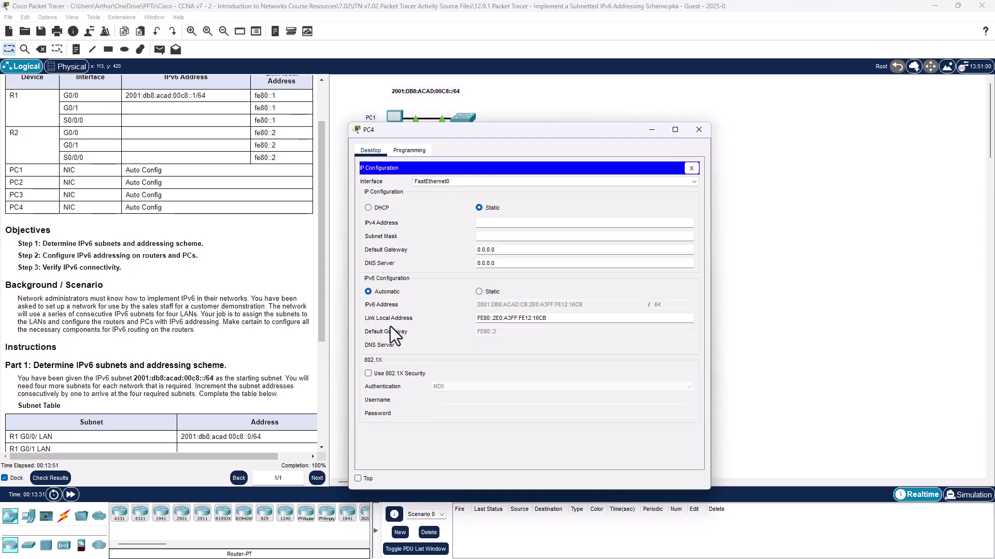
pyautogui.click(699, 130)
# Check the activity results again and review the score and all assessment items for the PCs, R1 and R2.
pyautogui.click(57, 478)
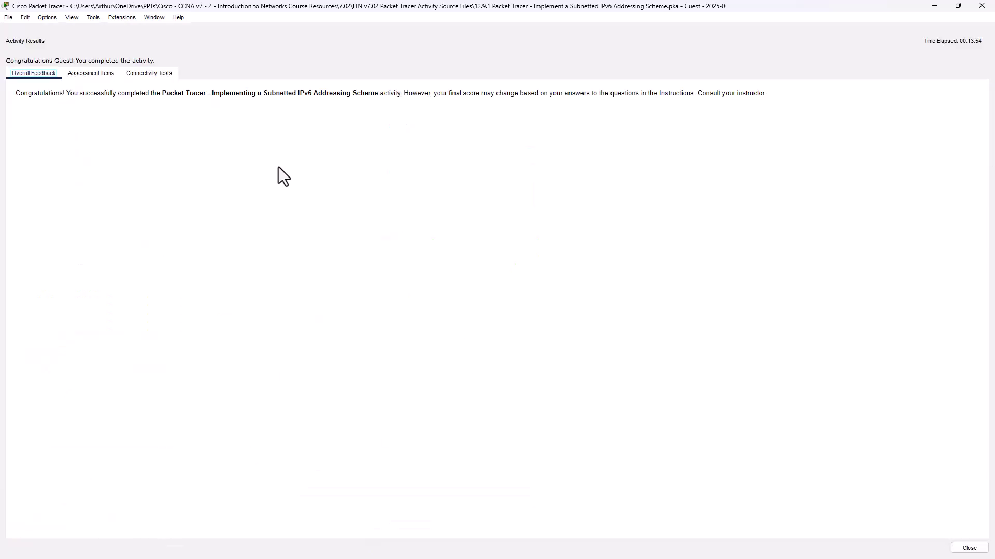
pyautogui.click(95, 74)
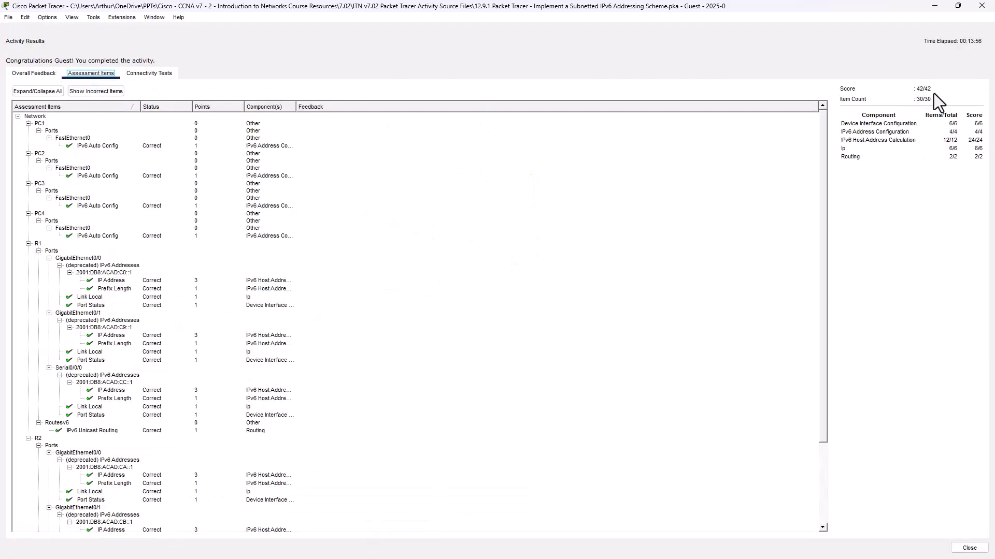
pyautogui.scroll(-4, 246, 216)
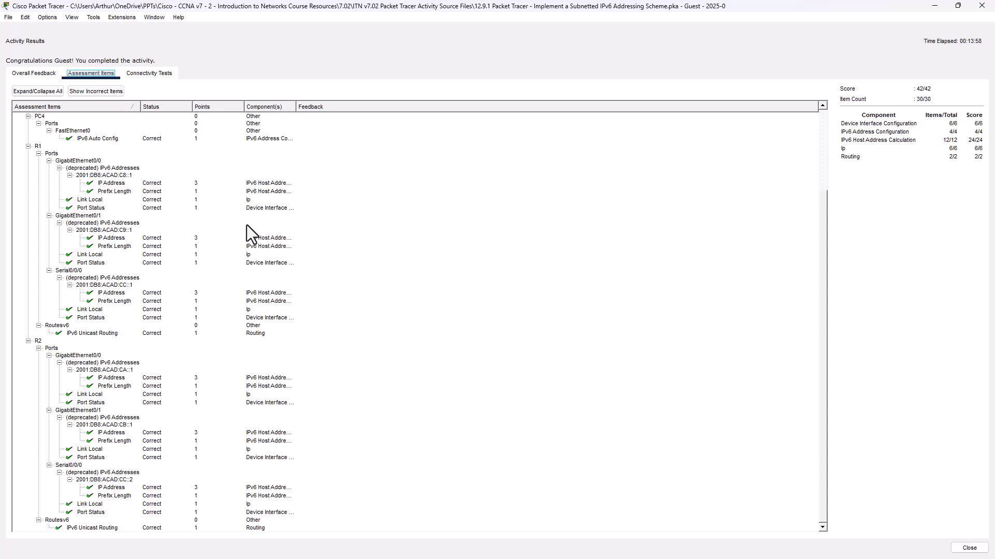
pyautogui.scroll(4, 246, 377)
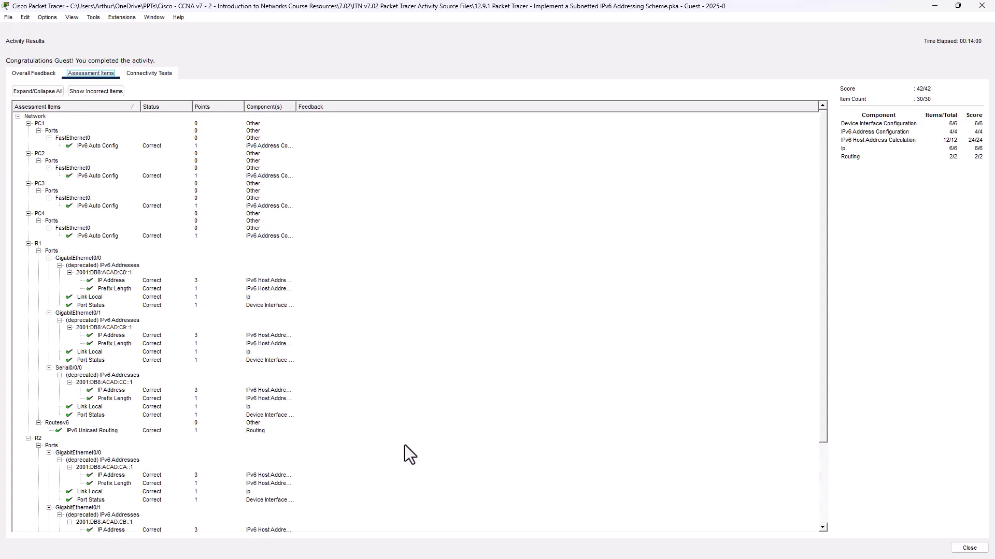